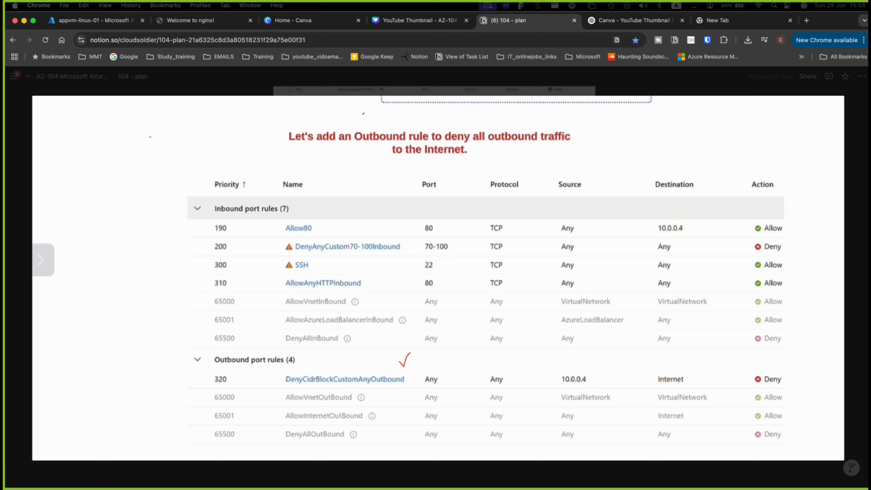
Annotate the DenyCidrBlockCustomAnyOutbound row with ticks, handwritten notes and arrows tracing source to Internet, and clear the markup
left_click_drag(349, 369, 375, 361)
left_click_drag(431, 372, 448, 365)
left_click_drag(494, 372, 511, 366)
left_click_drag(564, 374, 587, 366)
mouse_move(563, 361)
left_mouse_down()
mouse_move(600, 366)
mouse_move(599, 390)
mouse_move(633, 360)
mouse_move(630, 368)
mouse_move(627, 349)
mouse_move(641, 355)
mouse_move(645, 348)
mouse_move(665, 376)
mouse_move(698, 373)
left_mouse_up()
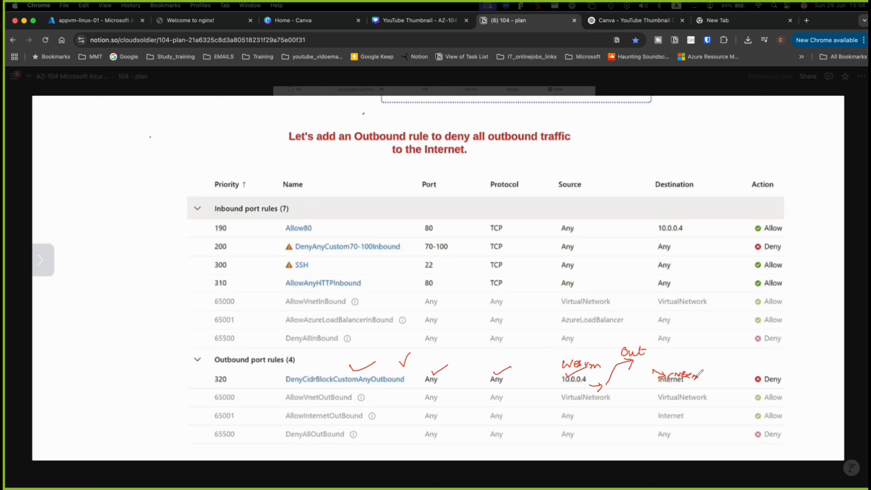
mouse_move(750, 361)
left_mouse_down()
mouse_move(761, 368)
mouse_move(748, 370)
left_mouse_up()
key("Escape")
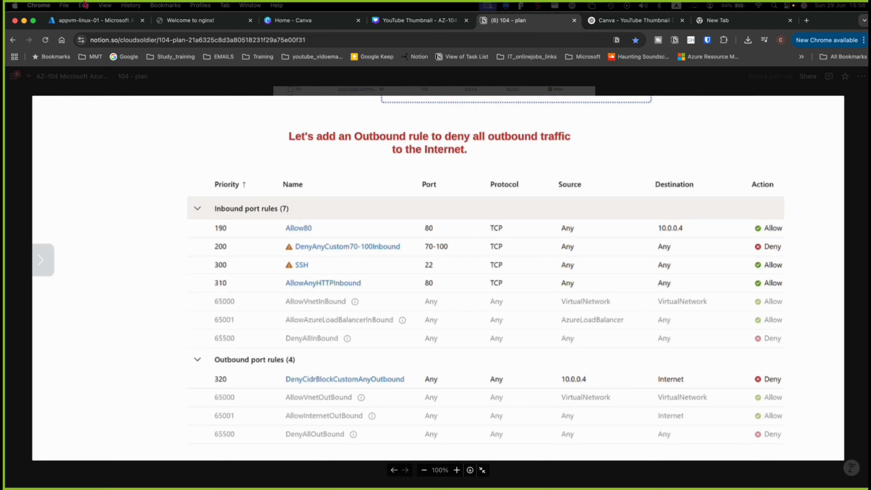
Switch to the Azure portal and review the overview of the webvm-linux-01 virtual machine from the virtual machines list
left_click(100, 22)
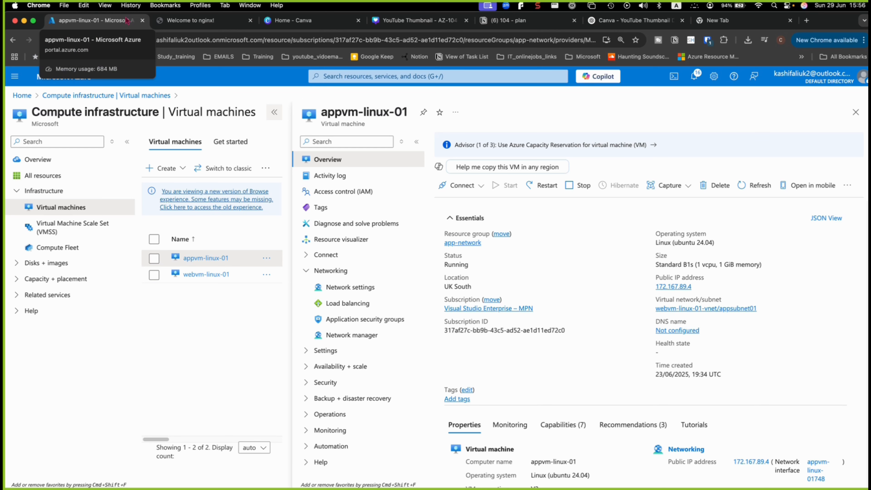
left_click(150, 98)
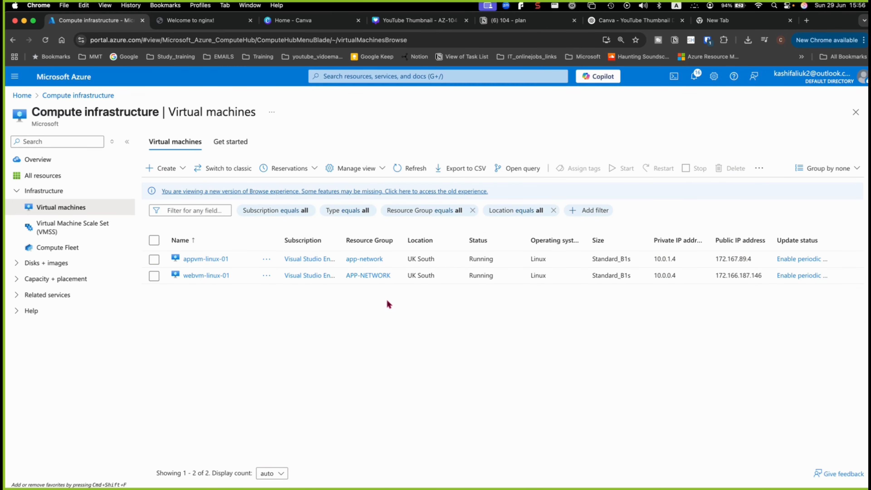
left_click(198, 276)
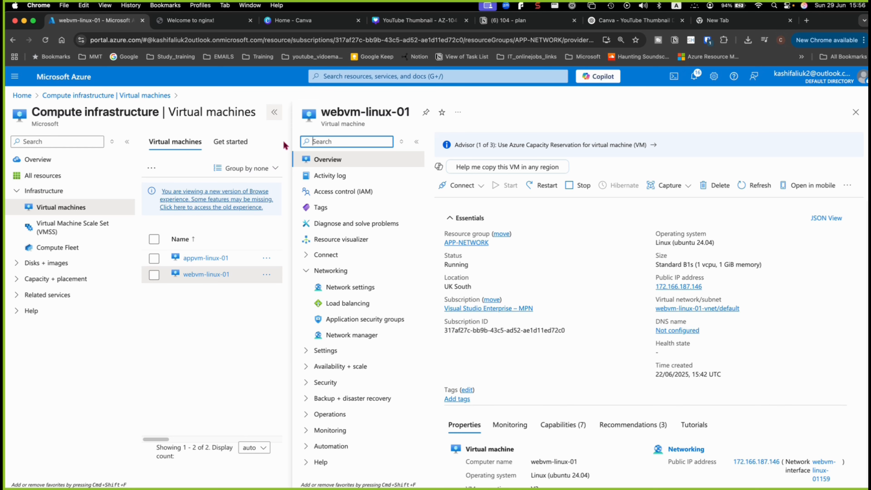
left_click(275, 113)
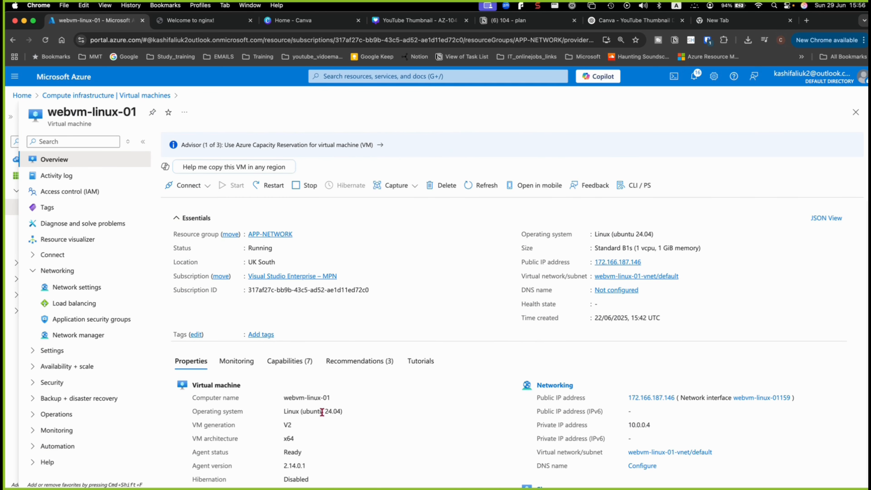
scroll(338, 398, "down", 10)
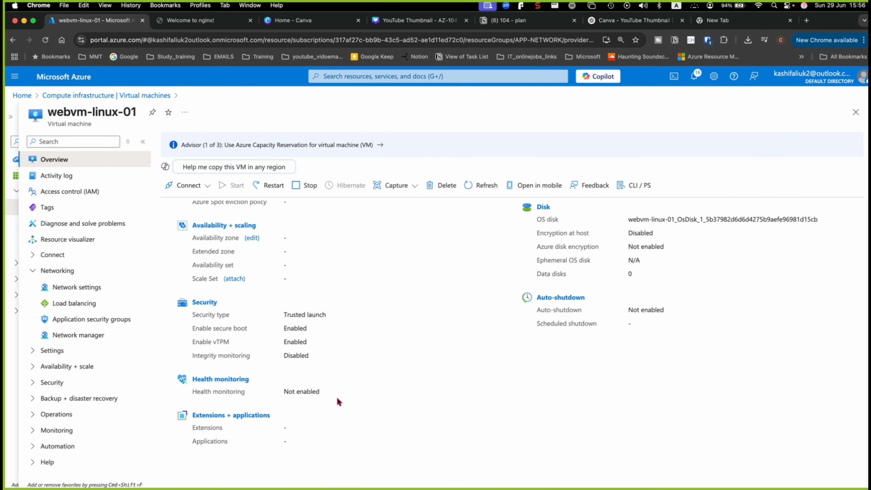
Examine the inbound and outbound port rules in webvm-linux-01's network settings and the options for creating a port rule
left_click(78, 287)
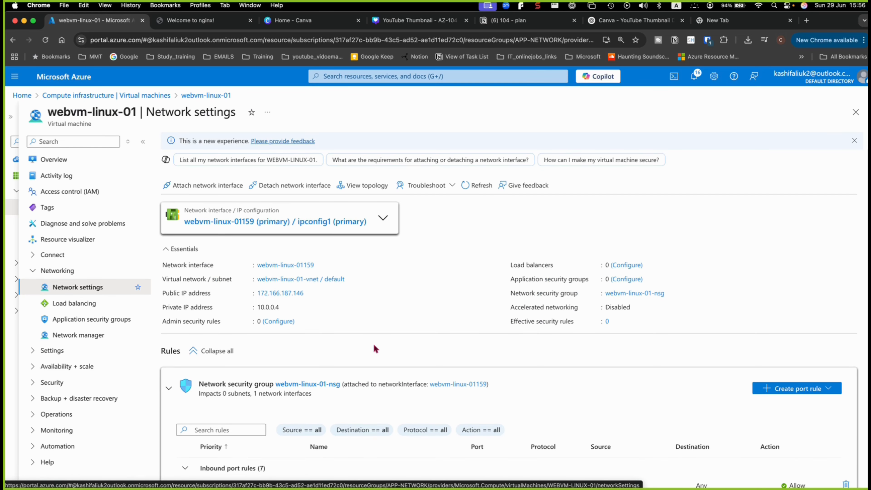
scroll(373, 345, "down", 2)
scroll(374, 348, "down", 3)
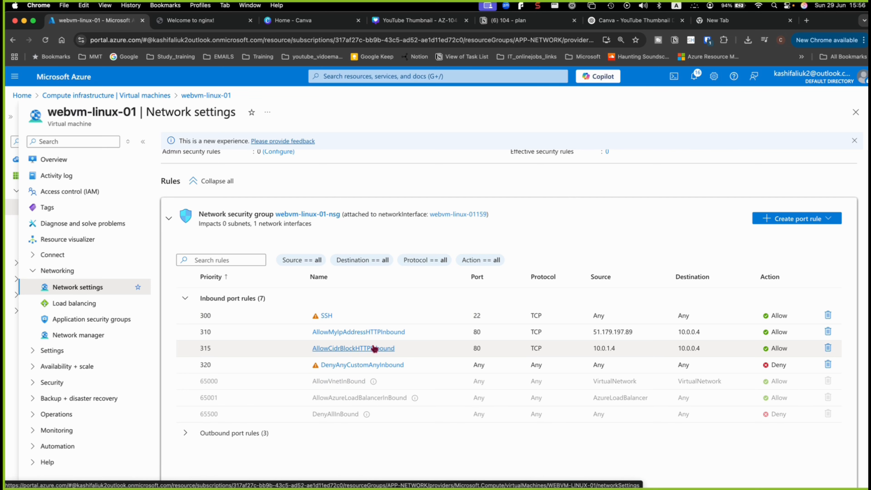
left_click(185, 432)
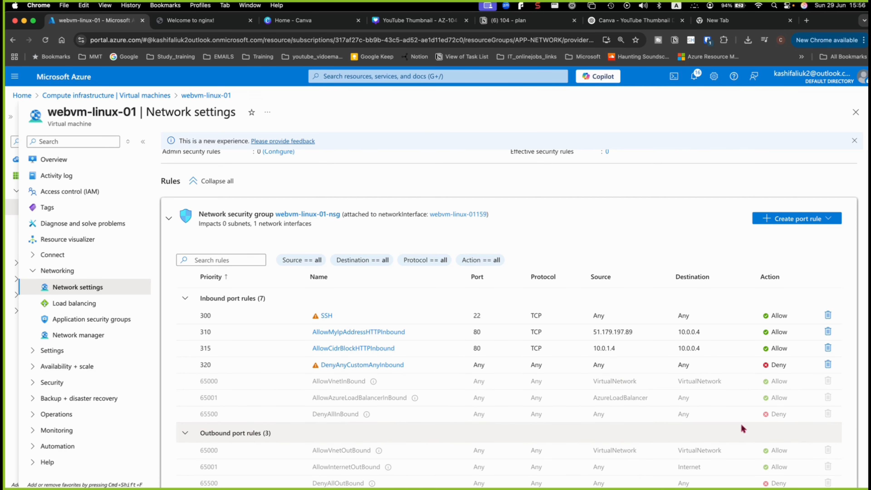
scroll(593, 427, "down", 2)
left_click(825, 173)
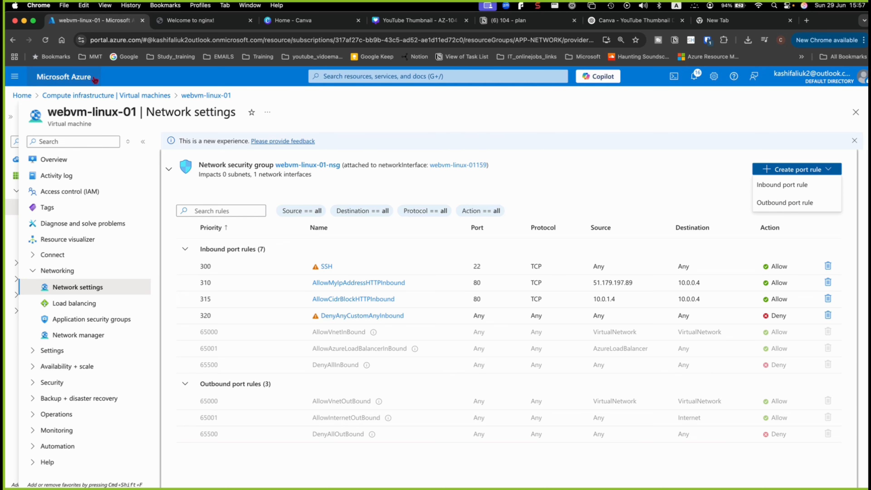
Search the portal for "nsg" and open the webvm-linux-01-nsg network security group
left_click(14, 75)
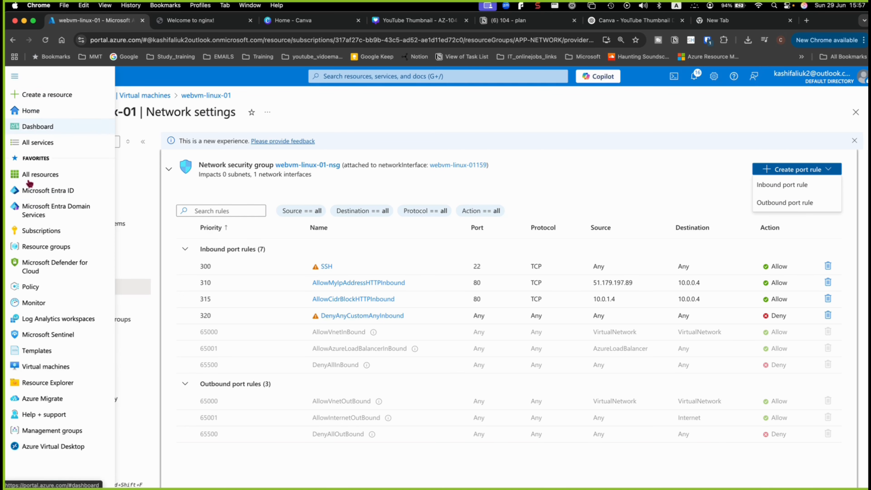
left_click(37, 176)
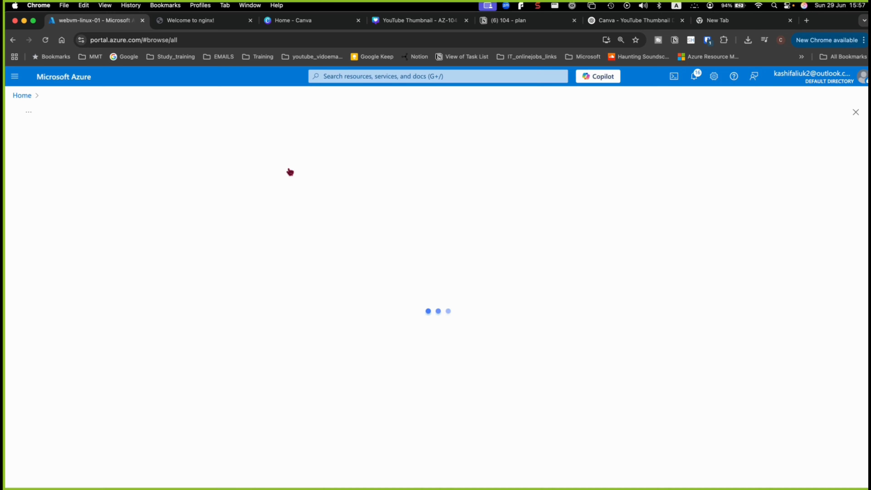
left_click(422, 77)
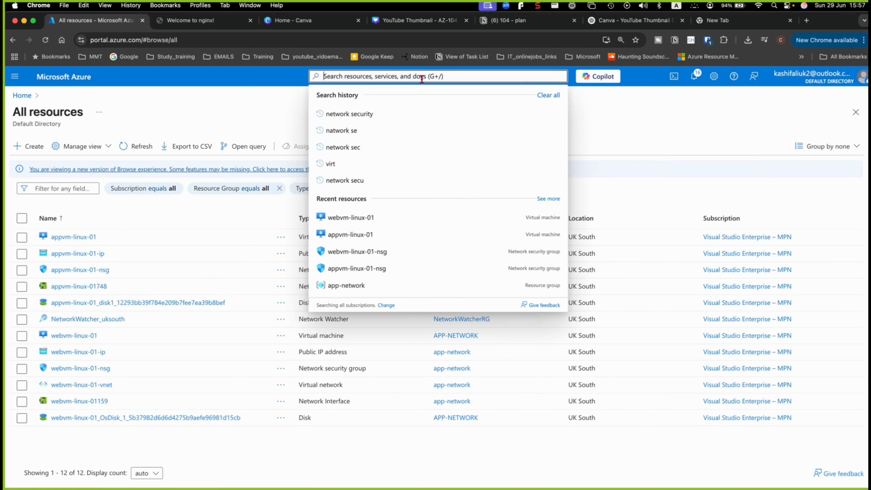
type("nsg")
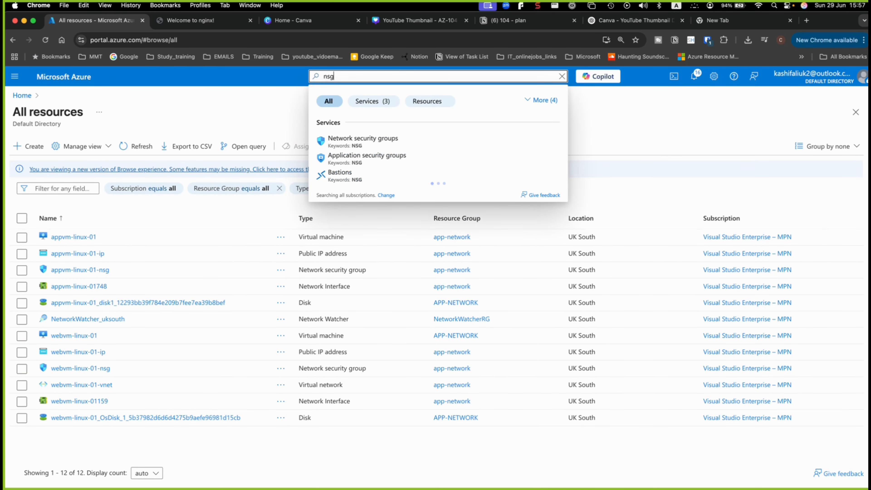
left_click(370, 140)
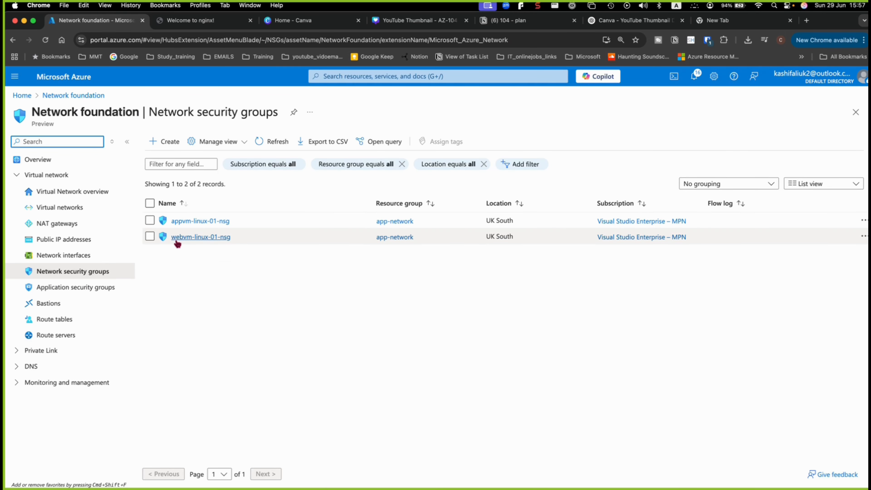
left_click(191, 237)
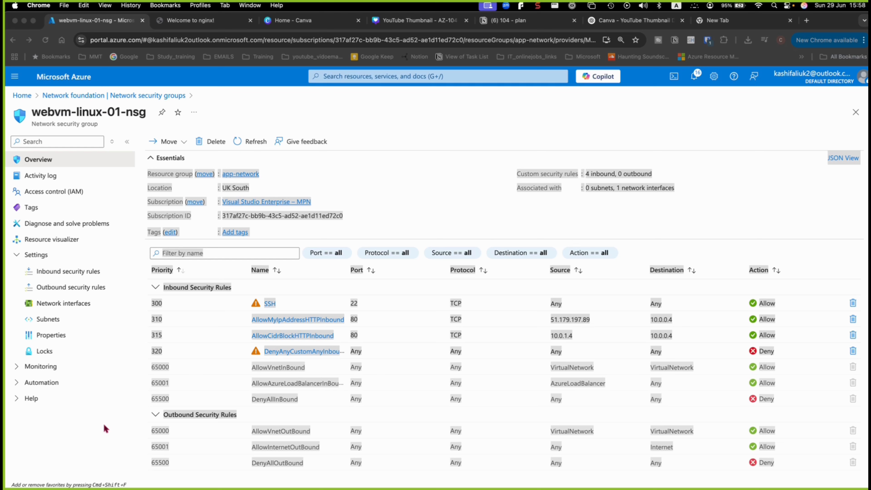
Open the outbound security rules of webvm-linux-01-nsg and start adding a rule
left_click(42, 451)
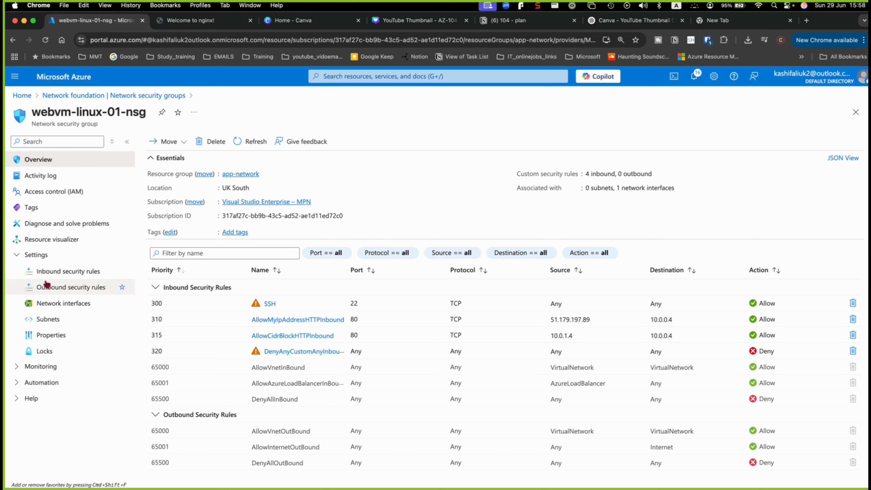
left_click(43, 288)
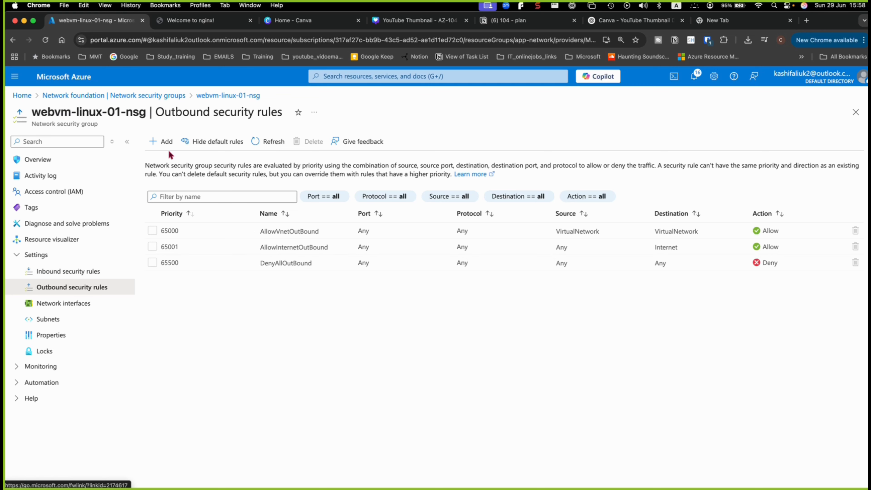
left_click(160, 142)
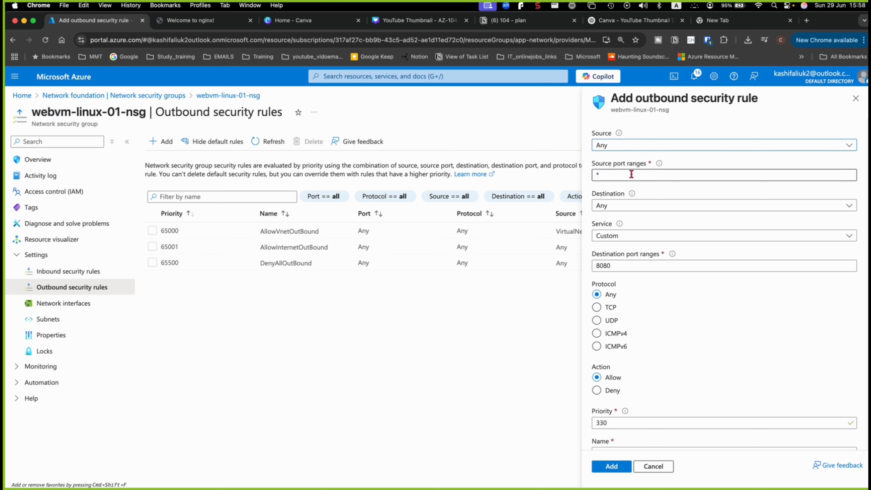
Set the new outbound rule's destination to IP address 10.0.0.4 and look through the available services
left_click(623, 207)
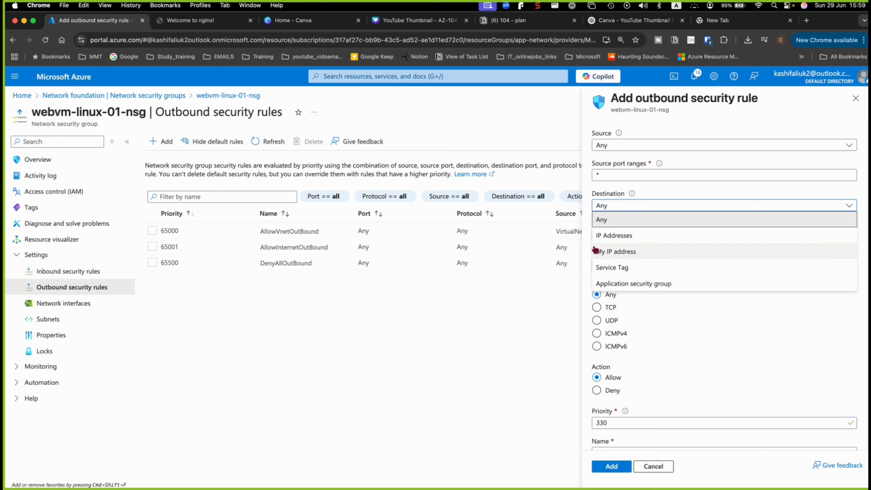
left_click(606, 236)
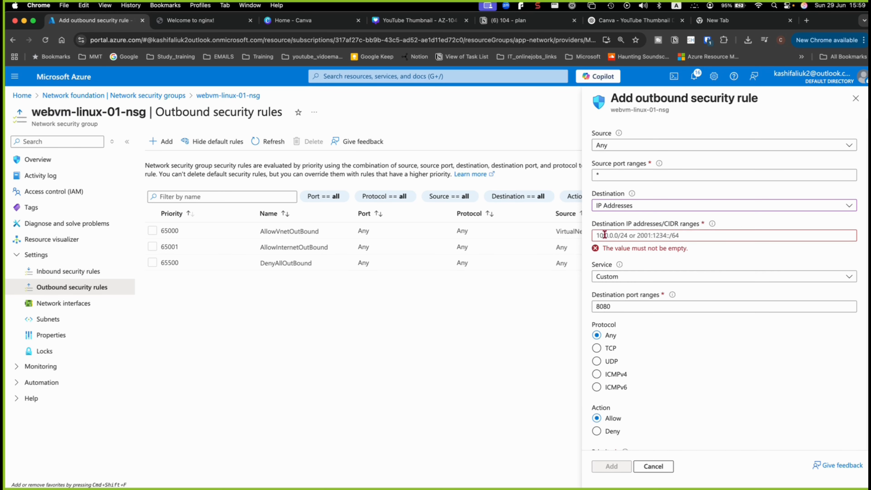
left_click(604, 235)
type("1")
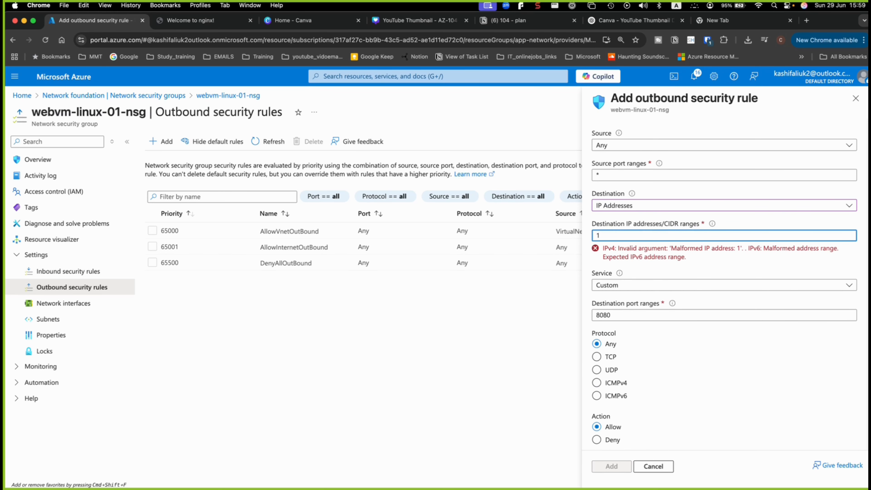
type("0.0.0.4")
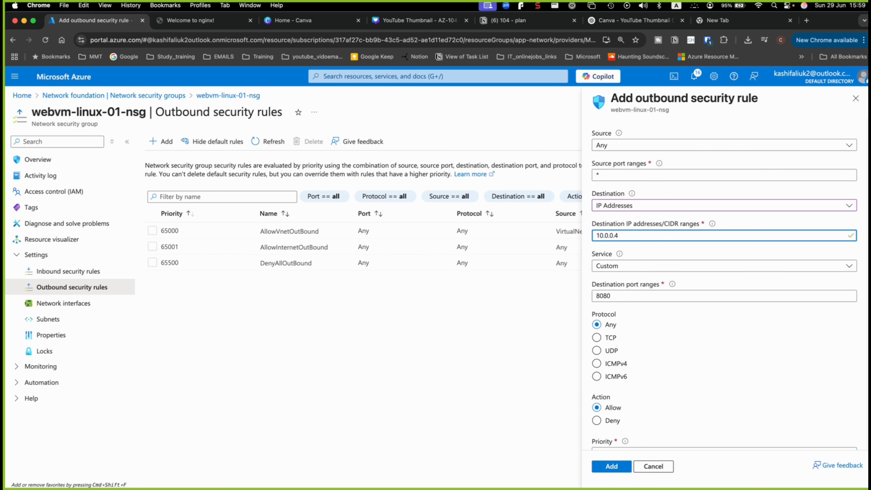
left_click(612, 266)
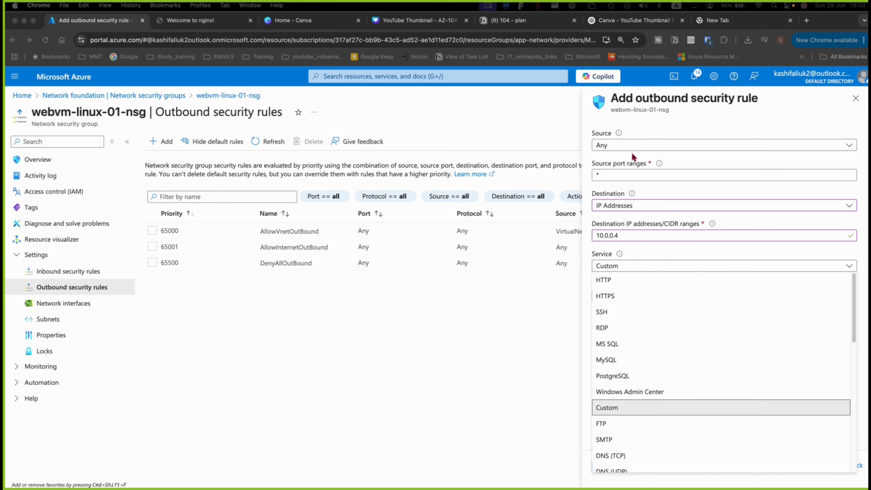
left_click(612, 174)
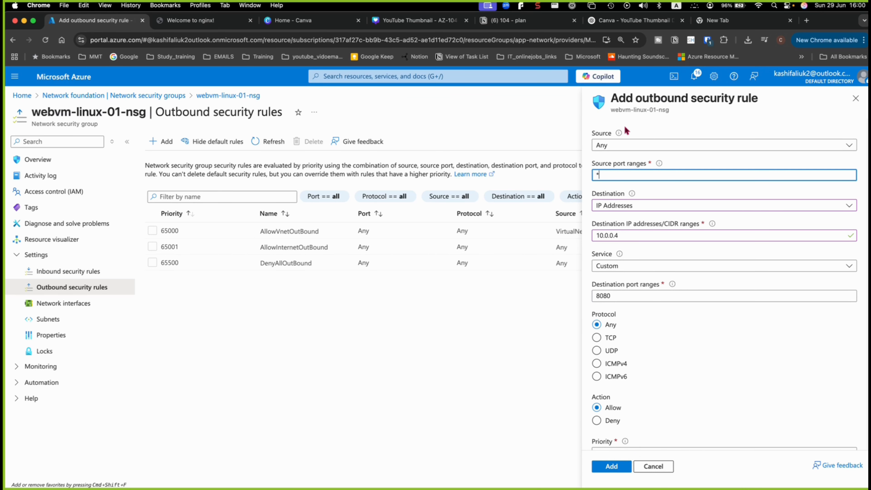
Set the outbound rule's source to IP Addresses with the address 10.0.0.4
left_click(628, 149)
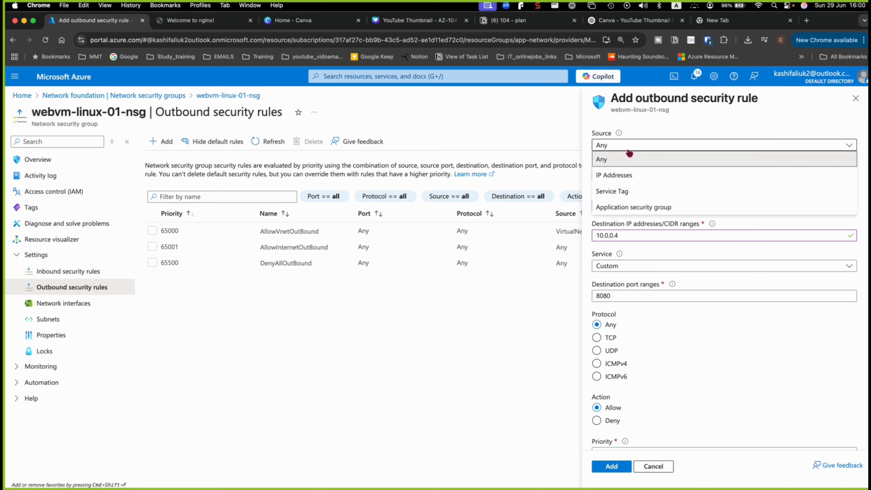
left_click(613, 175)
left_click(611, 173)
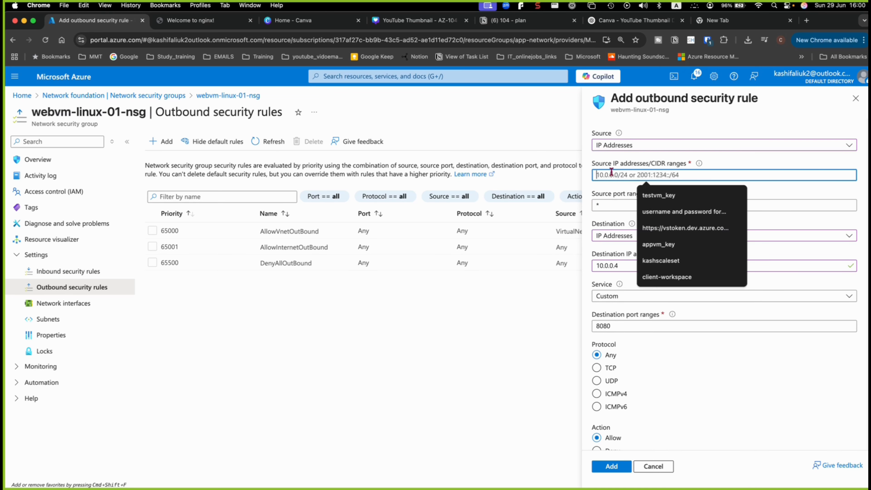
type("10.0.04")
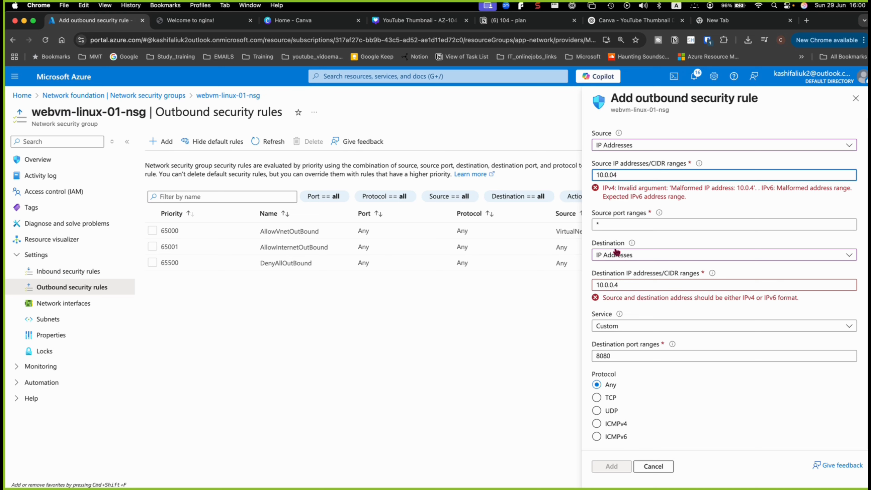
key("BackSpace")
type(".4")
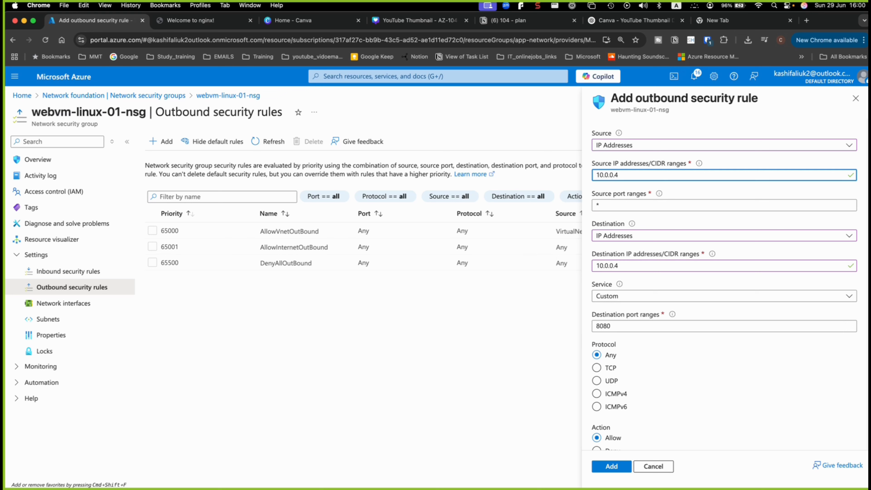
Change the outbound rule's destination to Service Tag with the Internet tag
left_click(649, 238)
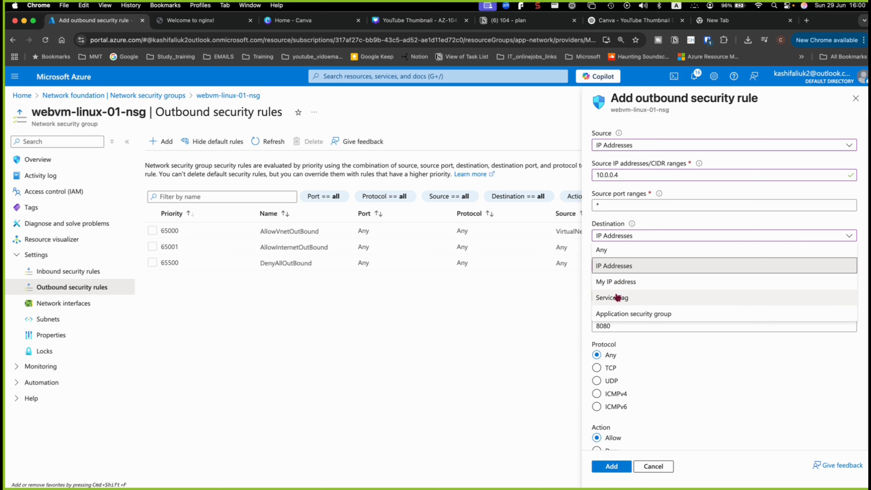
left_click(617, 296)
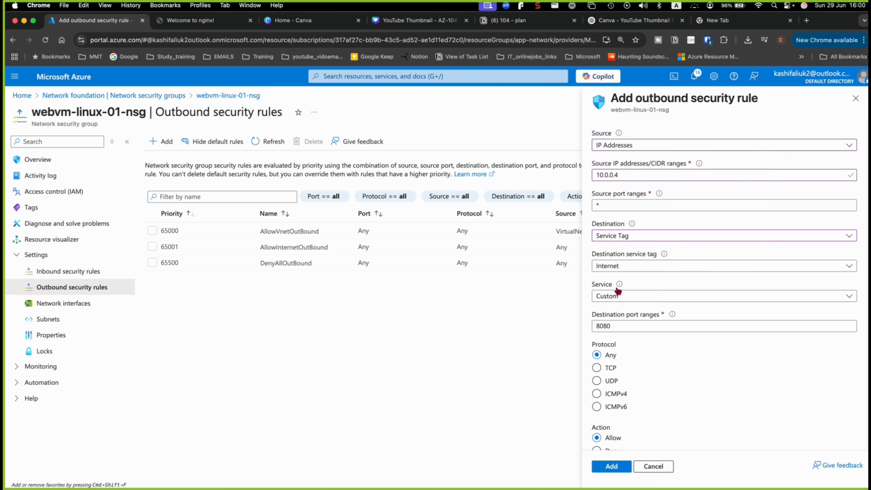
mouse_move(617, 287)
Set the outbound rule's destination port ranges to * and its action to Deny
left_click_drag(613, 324, 565, 331)
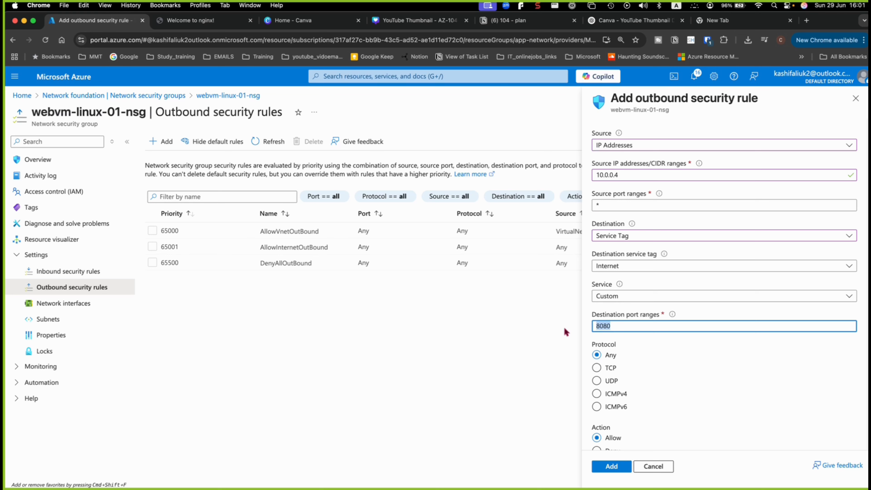
type("*")
left_click(596, 451)
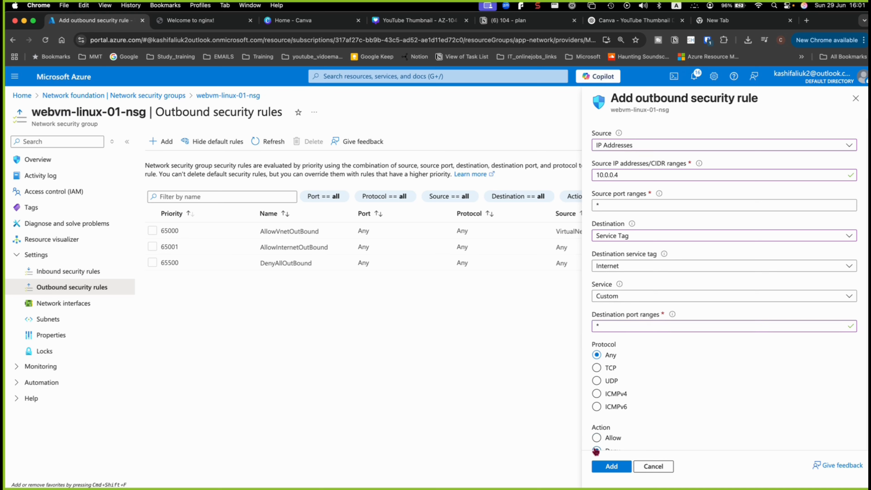
scroll(680, 386, "down", 4)
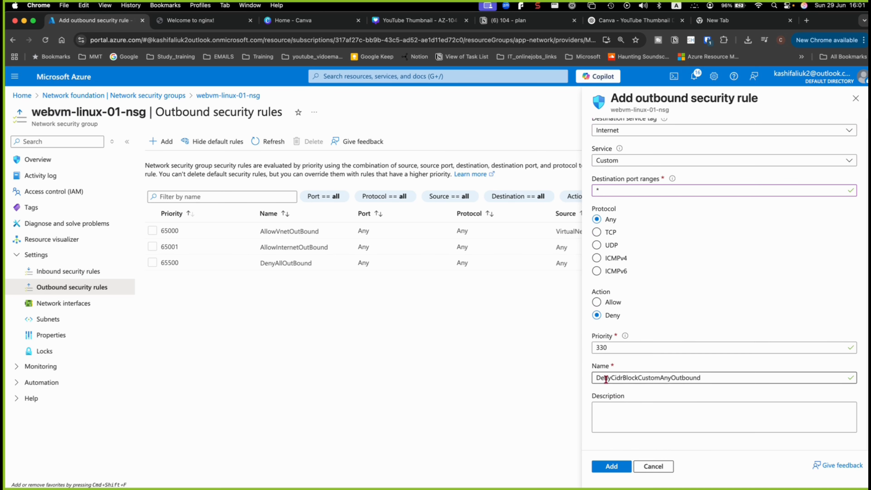
Set the outbound deny rule's priority to 320 and add the rule to the network security group
left_click(607, 346)
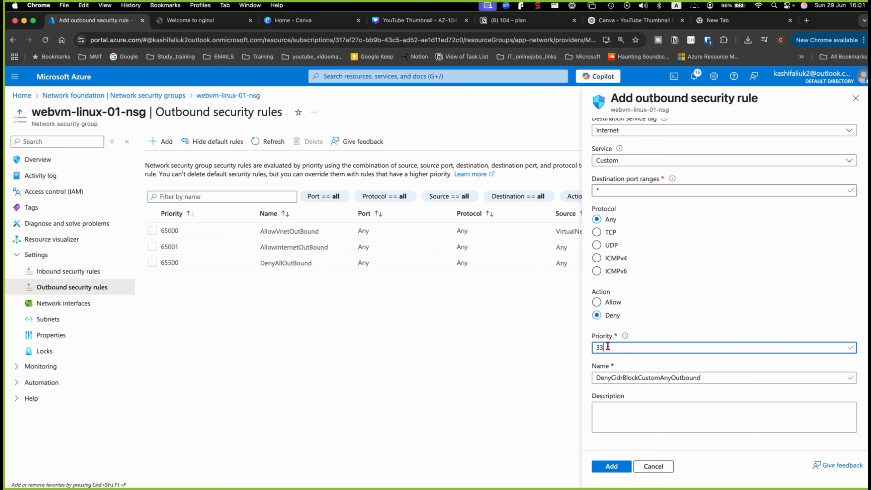
key("BackSpace")
type("20")
left_click(618, 470)
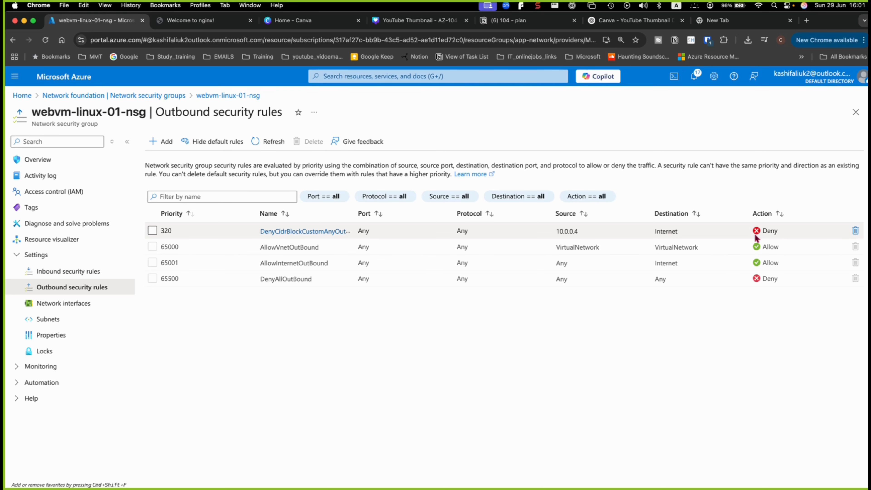
Reload the nginx welcome page to test web access and close that page
left_click(188, 23)
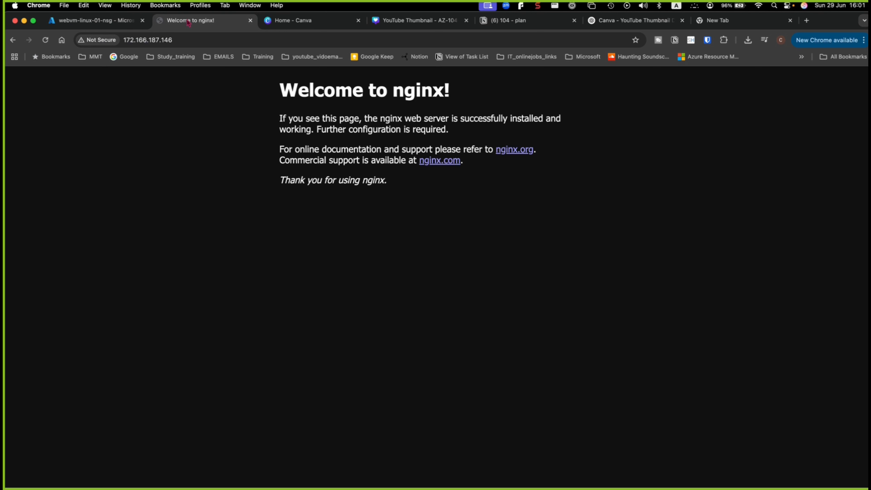
left_click(44, 40)
left_click(251, 20)
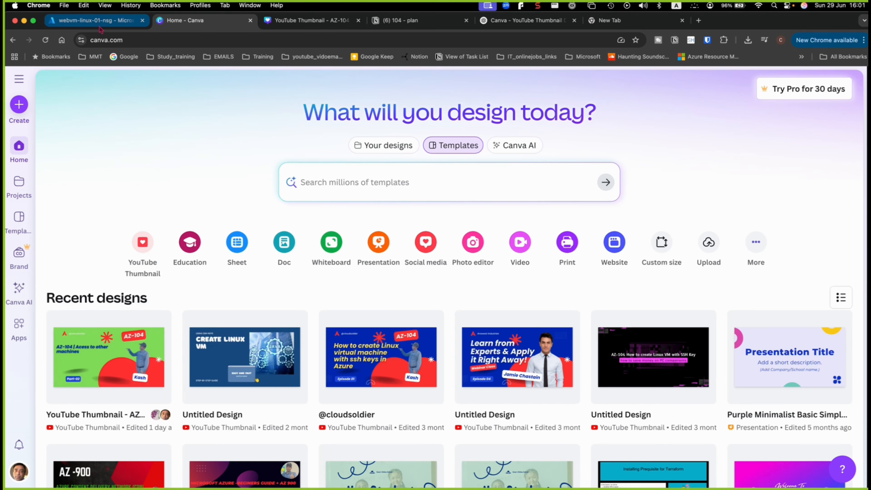
Return to the Azure portal, open the webvm-linux-01 virtual machine and copy its public IP address
left_click(98, 20)
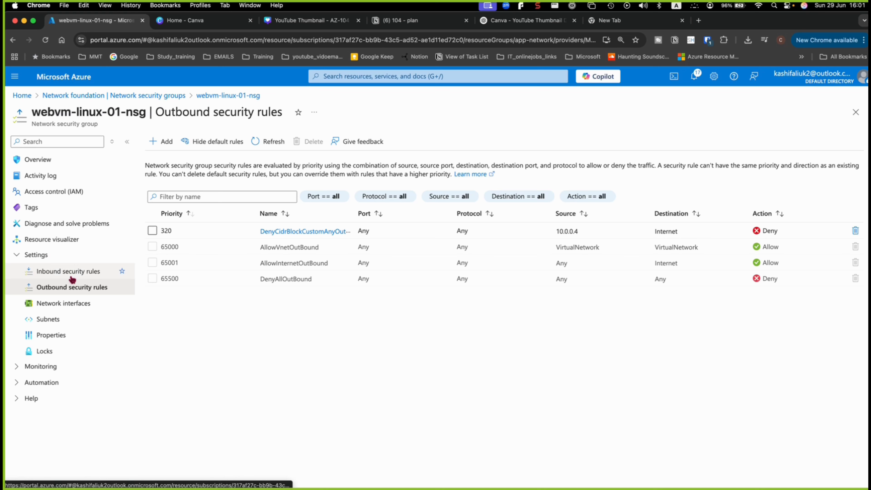
left_click(48, 162)
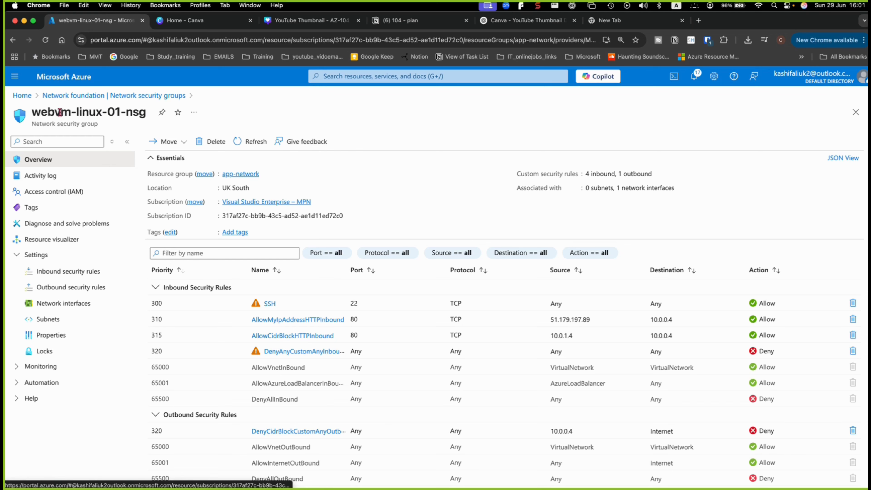
left_click(14, 76)
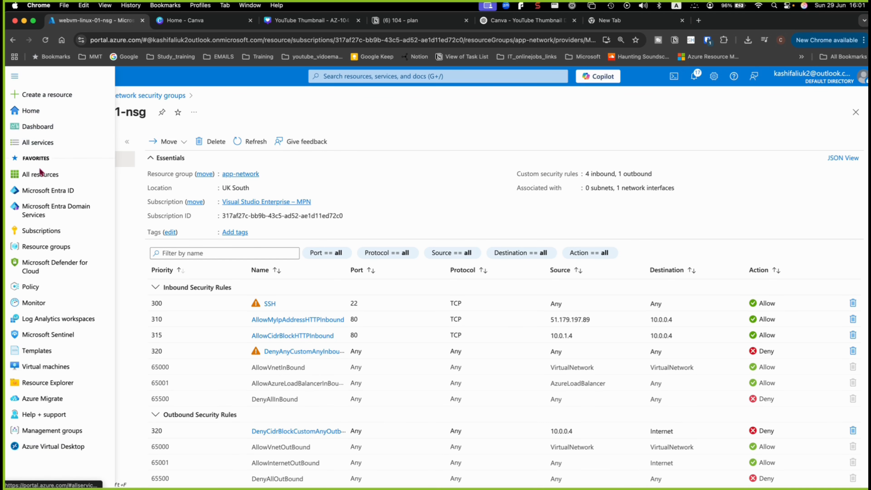
left_click(44, 369)
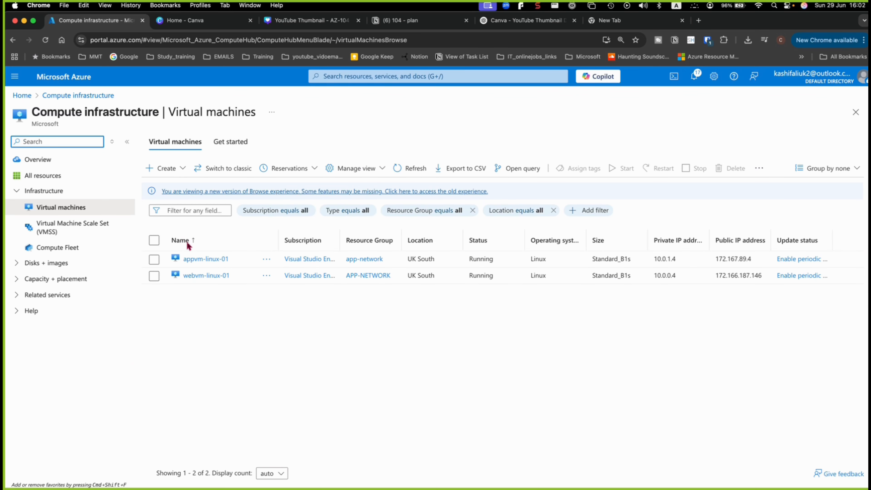
left_click(206, 275)
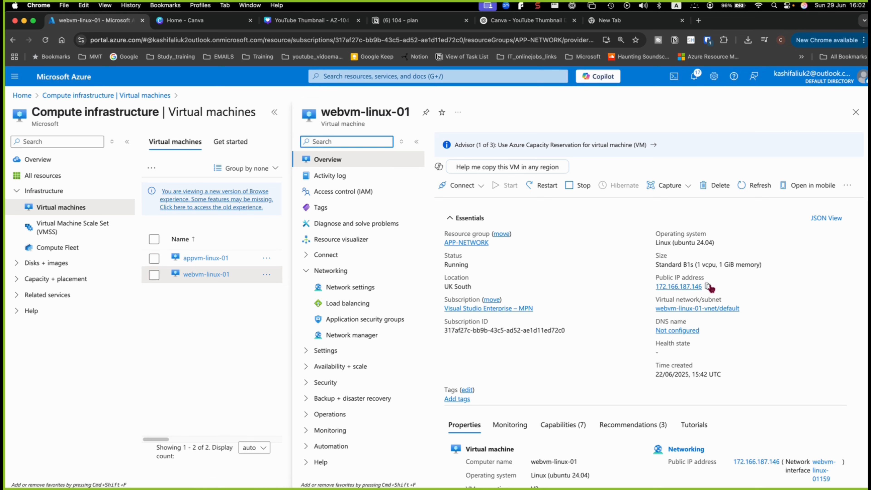
left_click(707, 286)
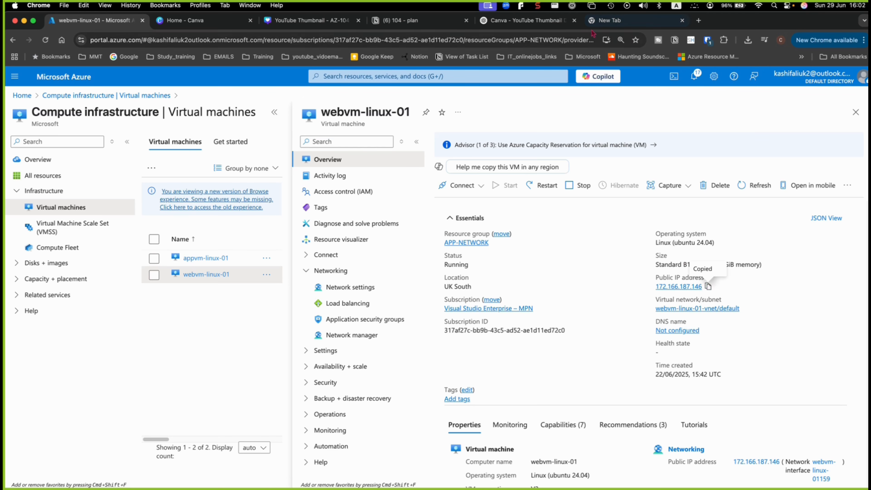
Load the copied public IP address 172.166.187.146 in the empty browser tab to test the web server
left_click(598, 23)
left_click(460, 43)
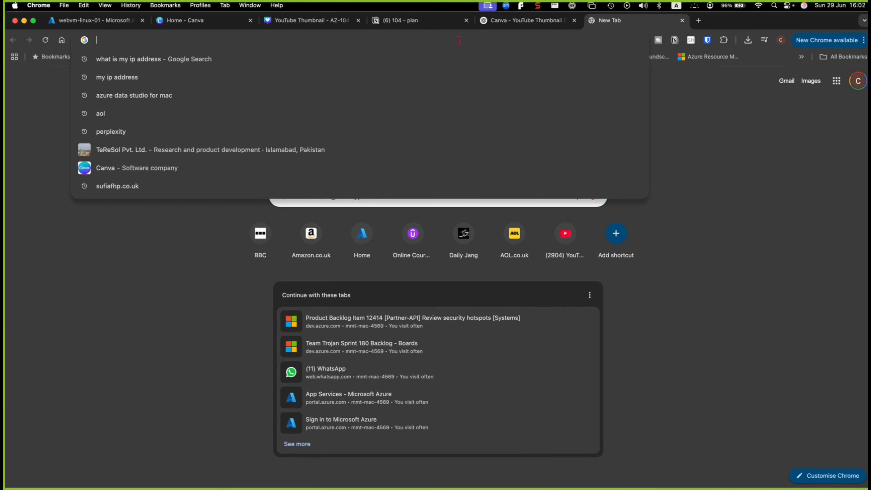
key("super+v")
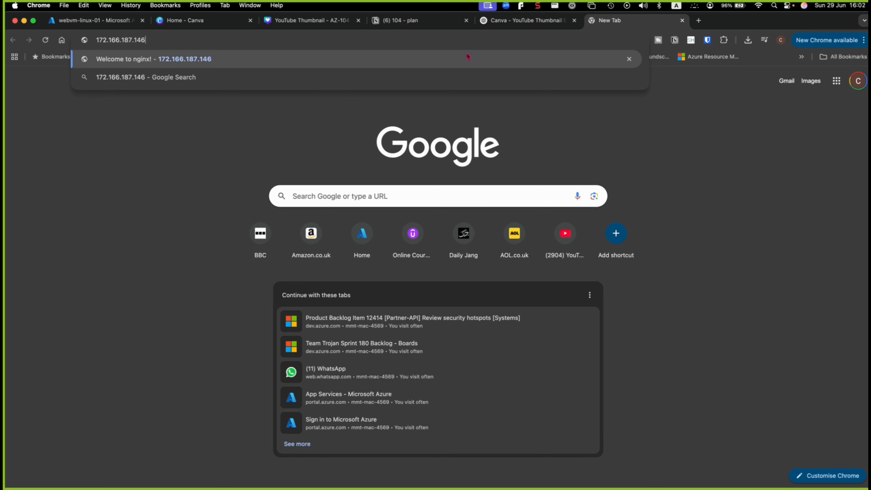
key("Return")
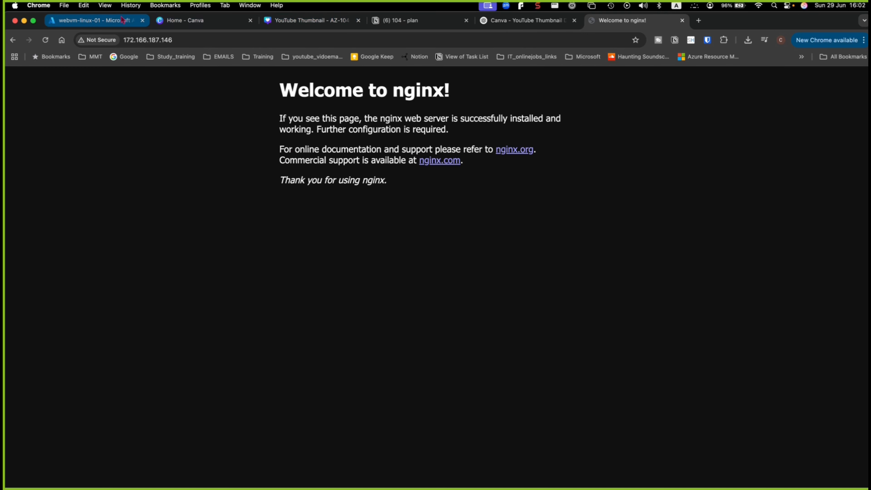
Open webvm-linux-01's network settings in the Azure portal and examine its outbound port rules
left_click(120, 24)
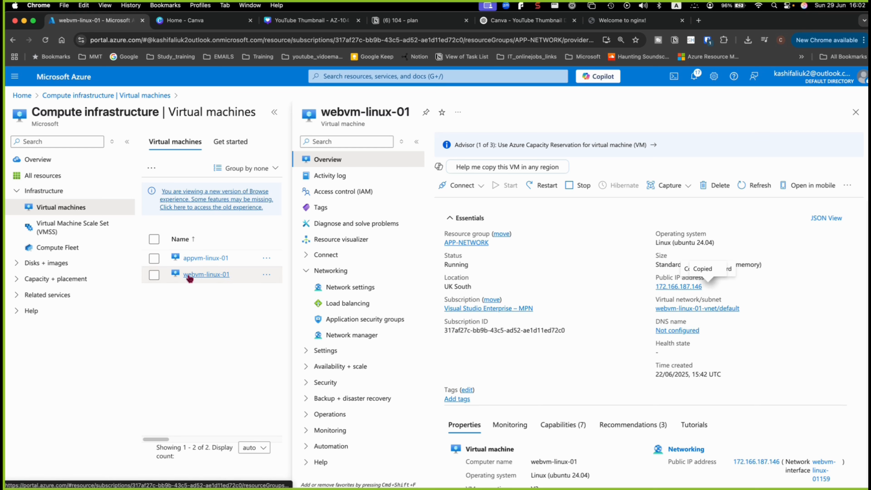
scroll(442, 360, "down", 10)
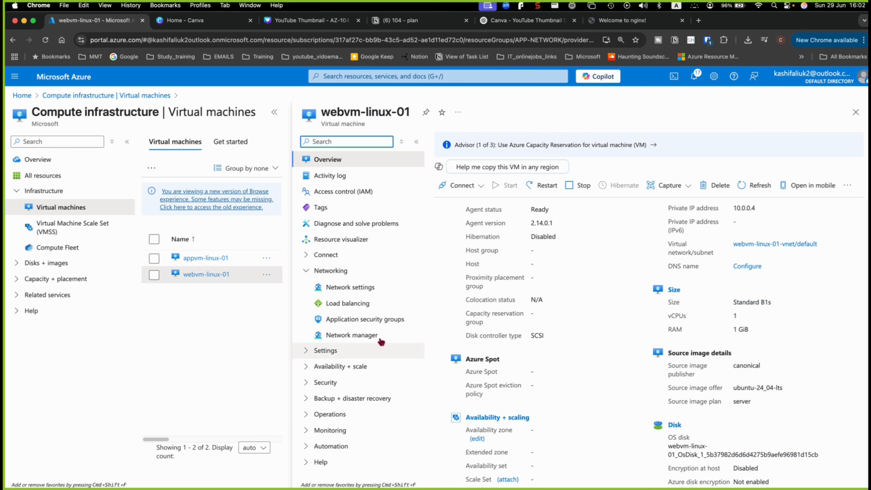
left_click(375, 288)
scroll(527, 354, "down", 10)
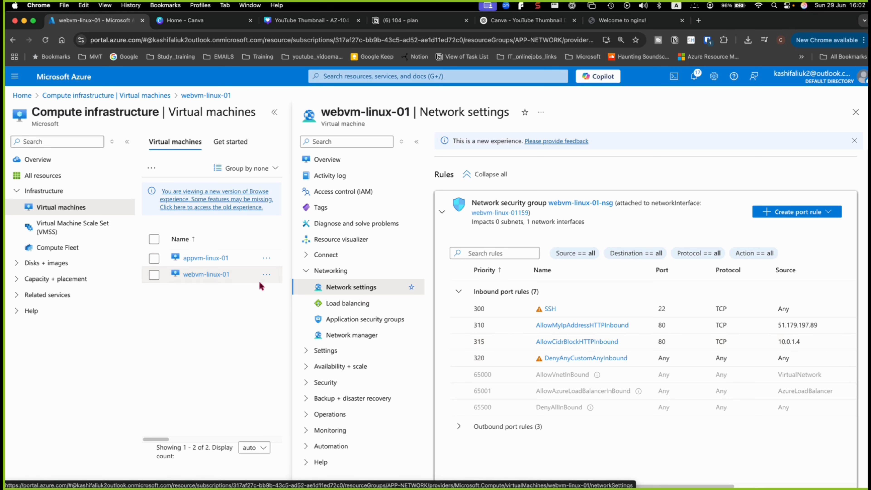
left_click(208, 274)
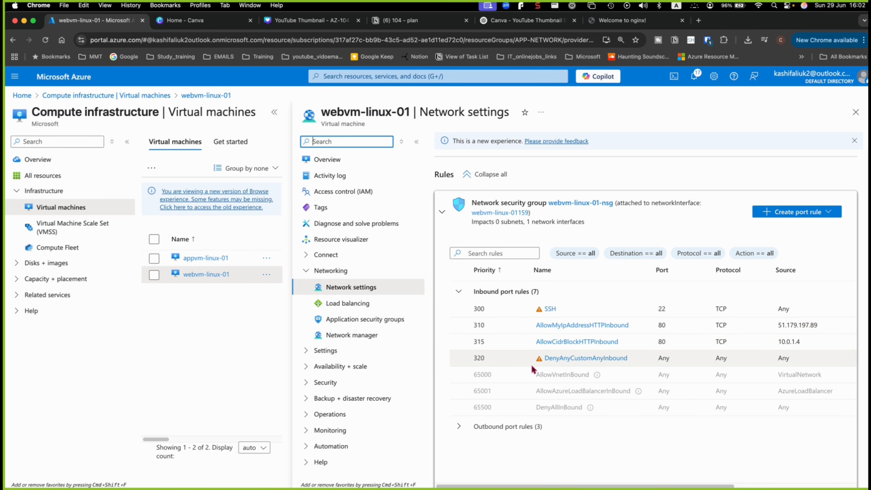
left_click(458, 426)
scroll(727, 432, "down", 3)
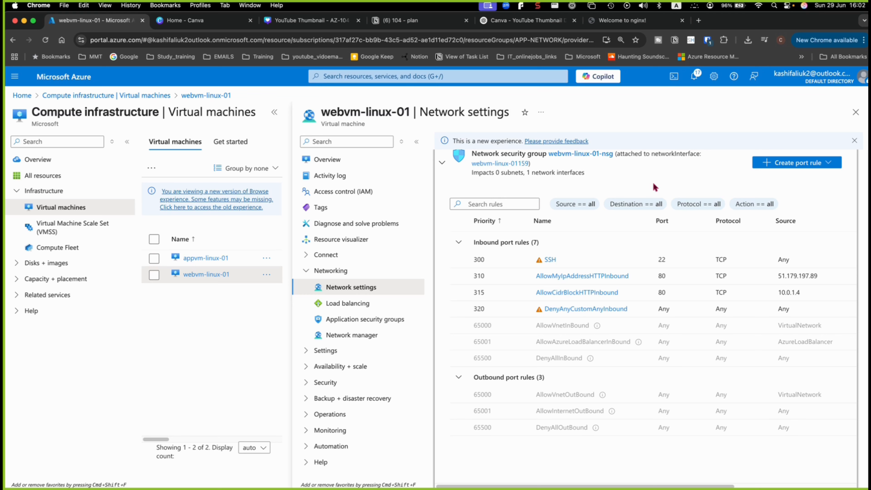
Reload the Azure portal, sign back in with the Outlook account and review webvm-linux-01's refreshed outbound port rules
left_click(45, 41)
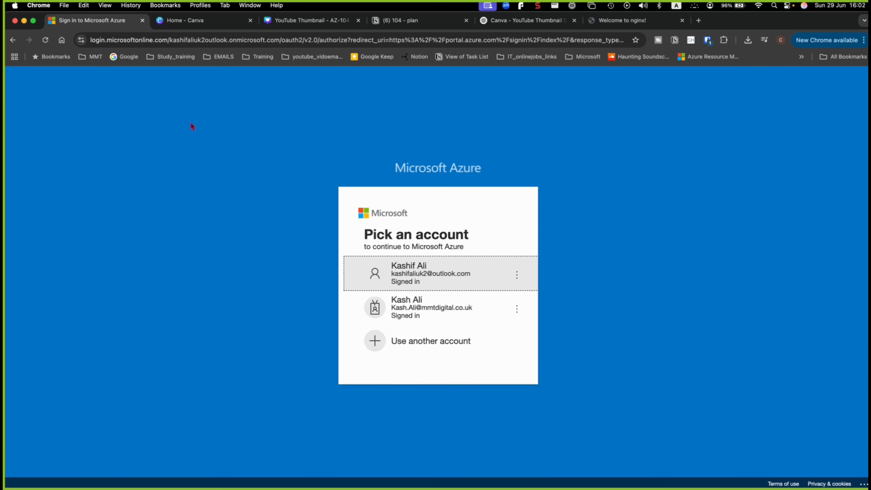
left_click(404, 273)
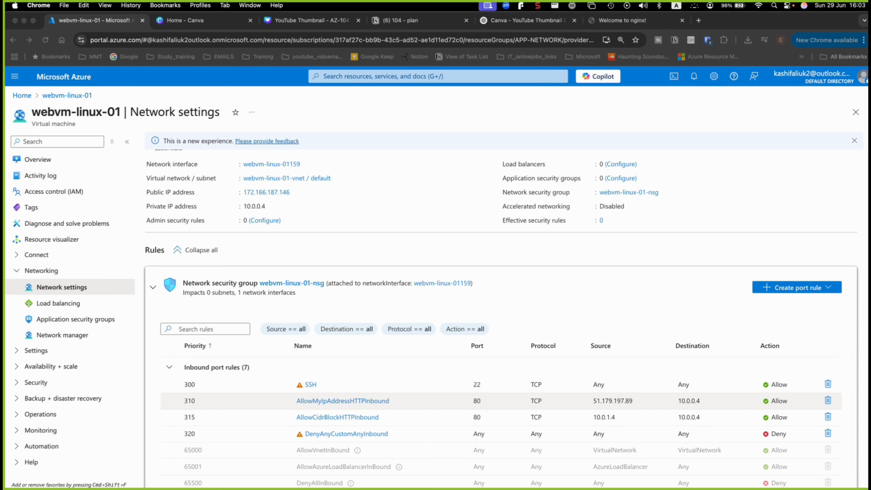
scroll(665, 455, "down", 2)
scroll(664, 455, "down", 3)
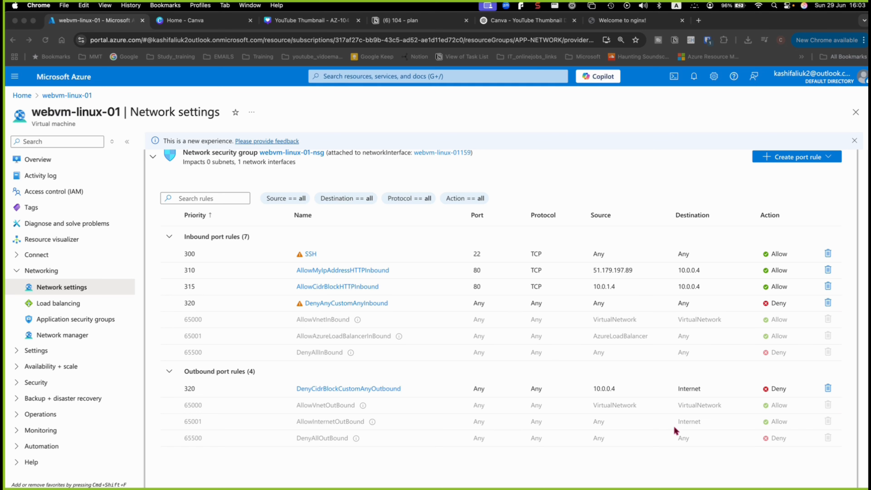
Switch to Terminal's webvm-linux-01 SSH session, clear it and run sudo apt update to test outbound Internet access
mouse_move(597, 484)
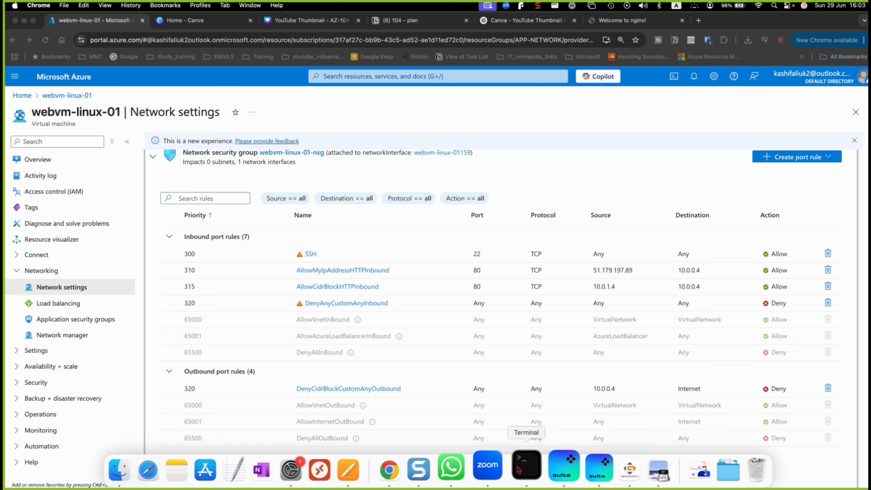
left_click(518, 470)
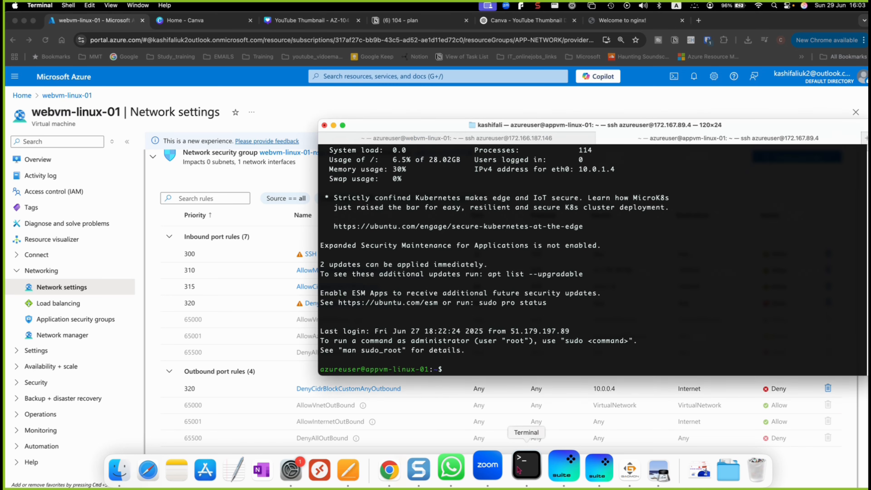
left_click(394, 141)
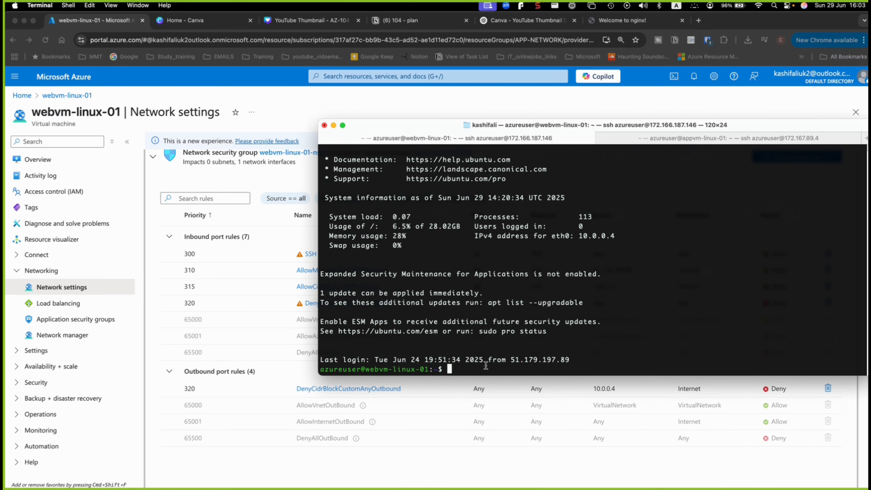
type("clear")
key("Return")
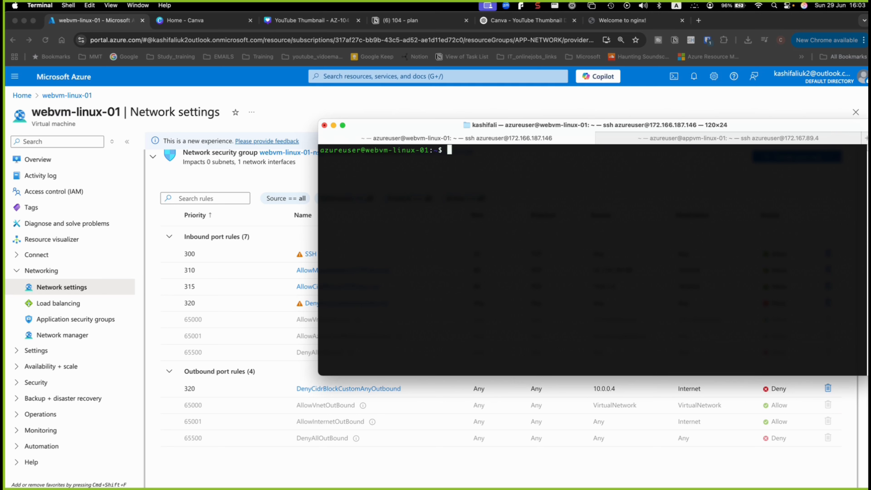
type("sudo apt update")
key("Return")
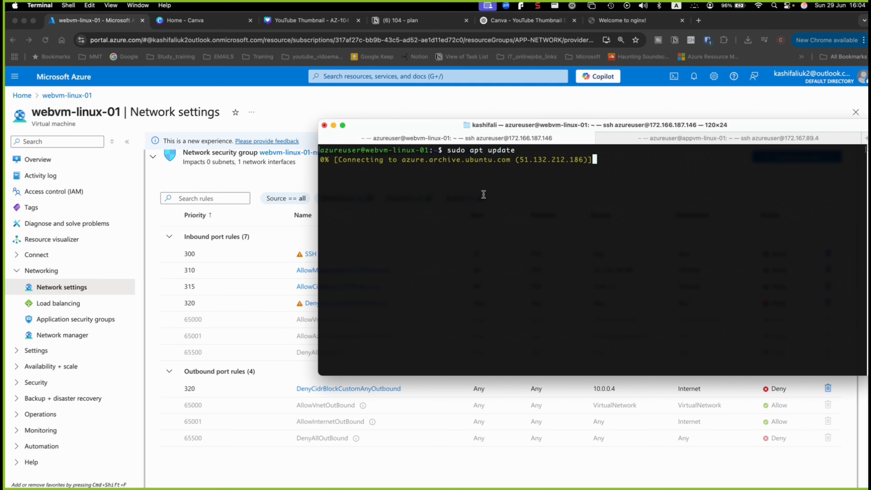
View the webvm-linux-01 overview in Azure, and return to Terminal to check the apt update output
left_click(333, 125)
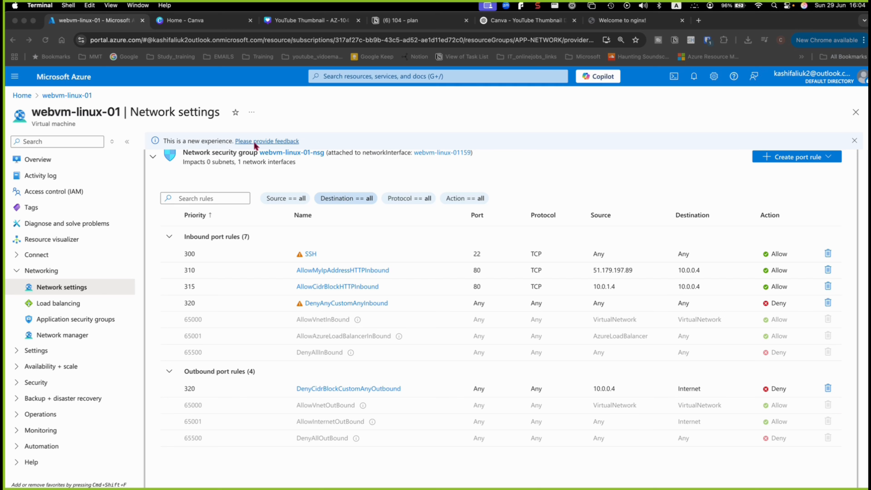
left_click(33, 158)
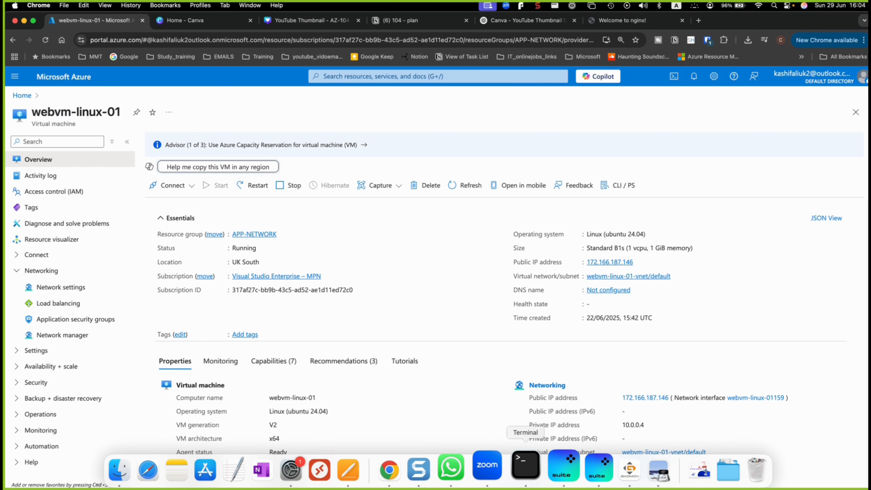
left_click(521, 467)
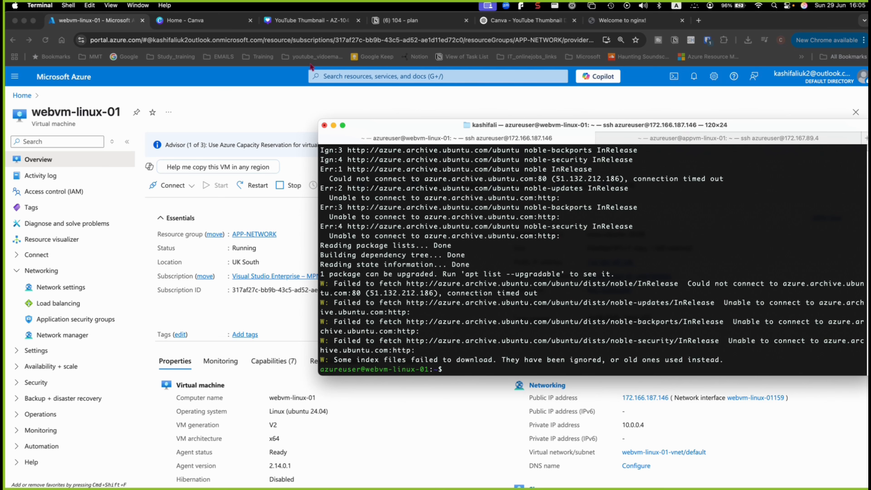
Switch to the 104 - plan page in Notion and examine the example of the outbound deny rule
left_click(437, 19)
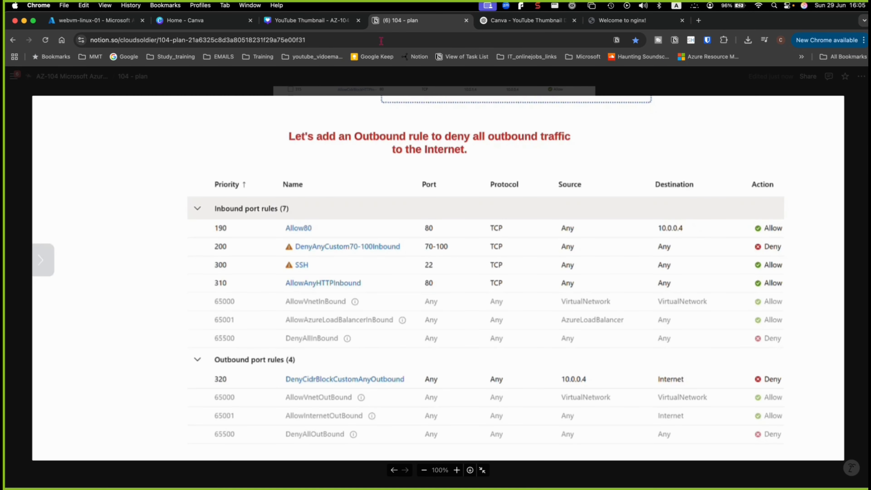
left_click(360, 208)
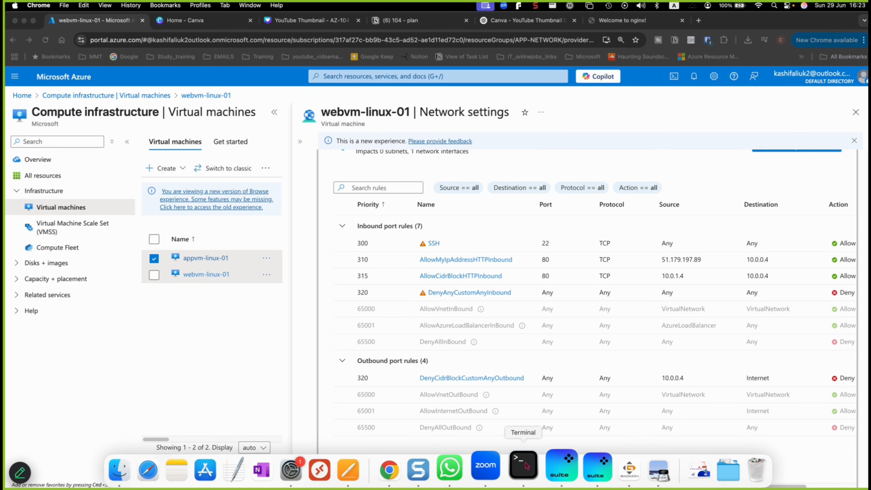
Switch to Terminal's appvm-linux-01 SSH session, clear it and ping 10.0.0.4
left_click(518, 452)
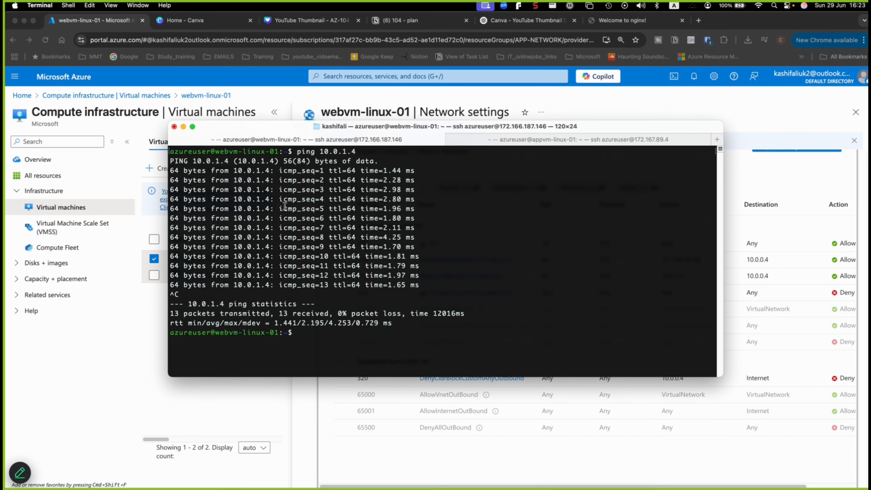
left_click(509, 141)
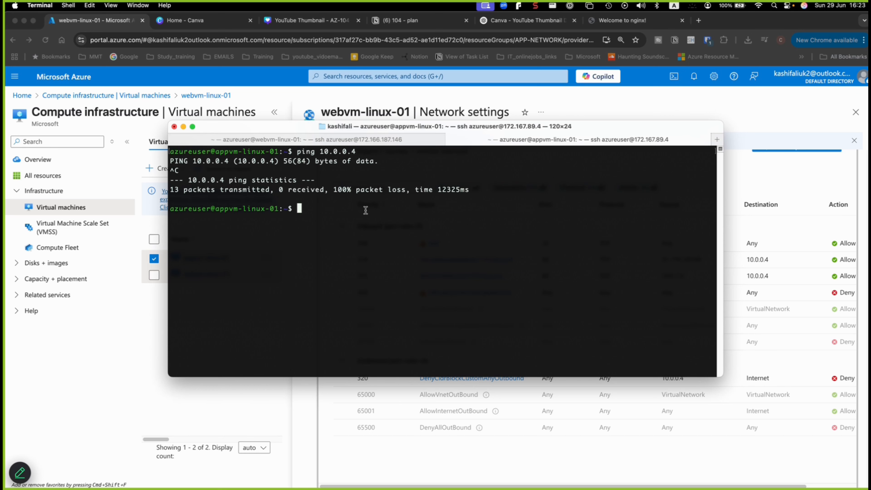
type("clear")
key("Return")
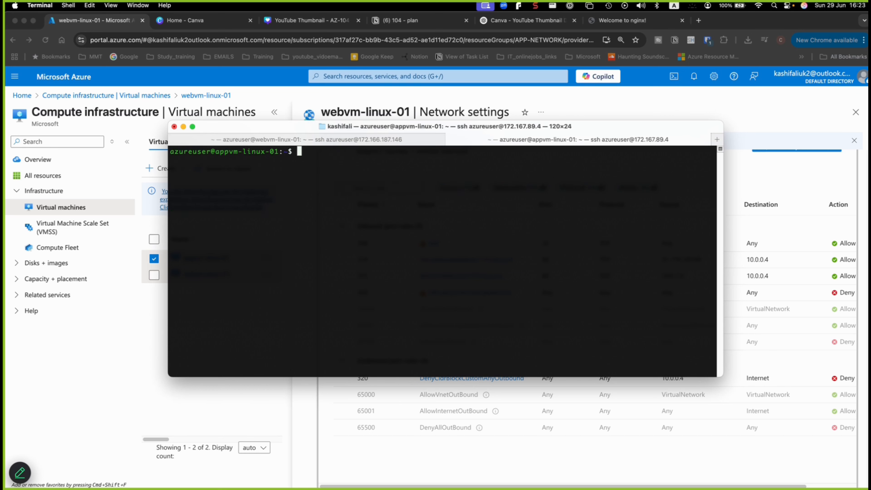
type("ping 10.0.0.4")
key("Return")
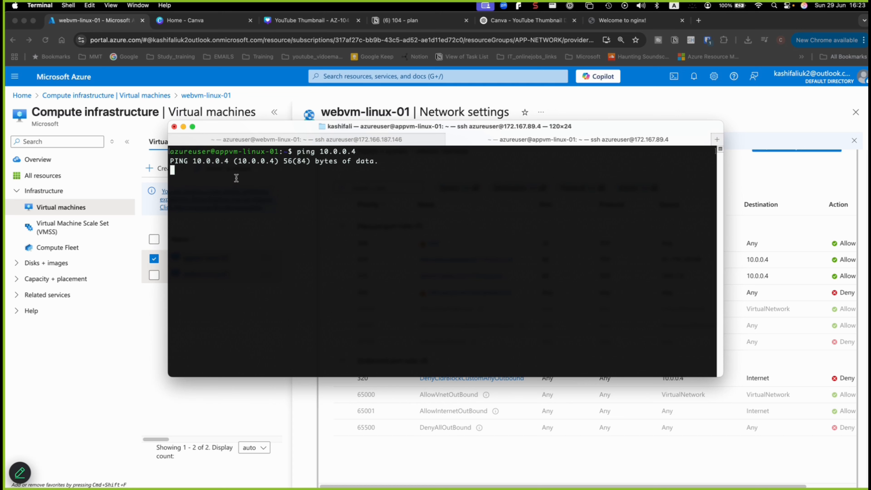
Switch to the webvm-linux-01 SSH session, clear it and ping 10.0.1.4
left_click(241, 143)
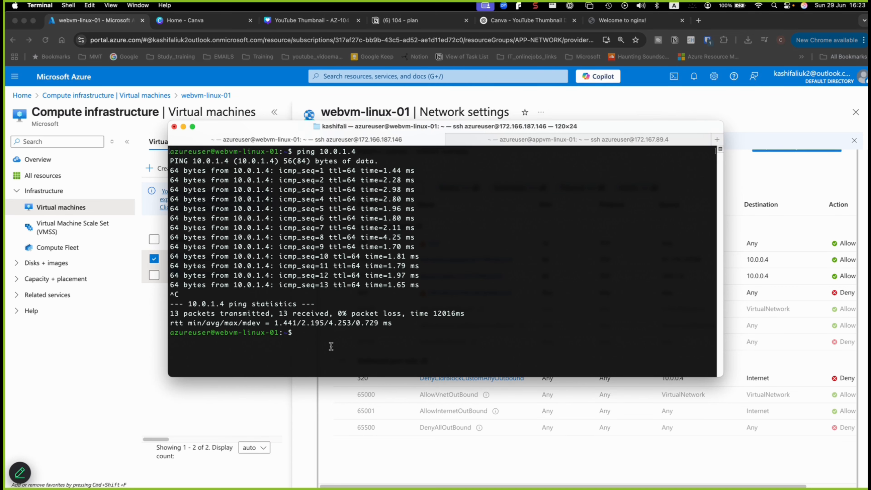
type("clear]")
key("BackSpace")
key("BackSpace")
type("r")
key("Return")
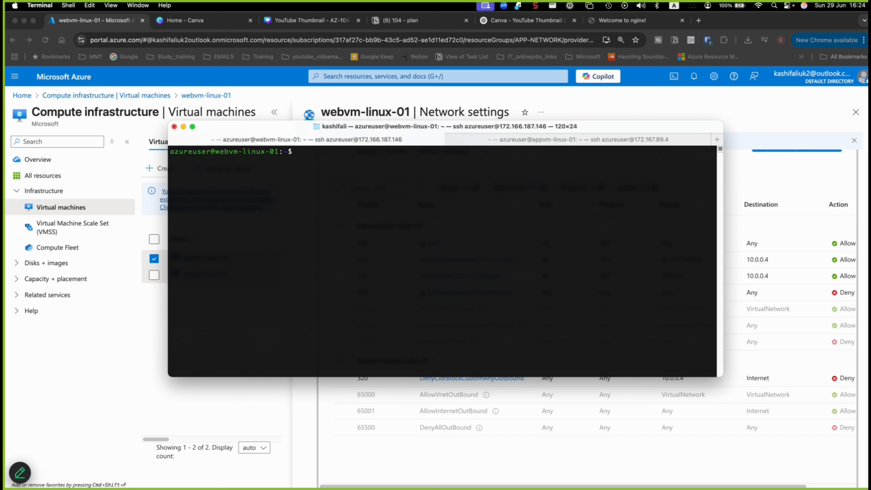
type("ping")
type("10.0.1.4")
key("Return")
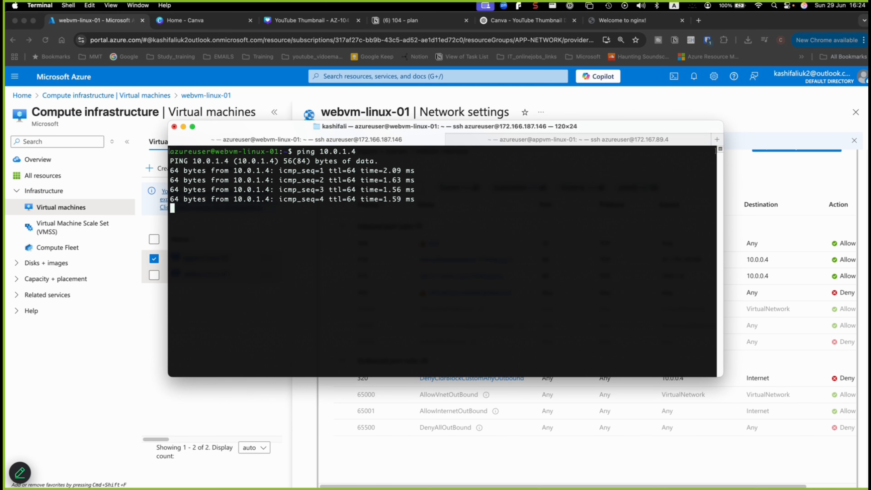
Switch to Azure in Chrome and examine the network security rules of webvm-linux-01 and appvm-linux-01
left_click(465, 448)
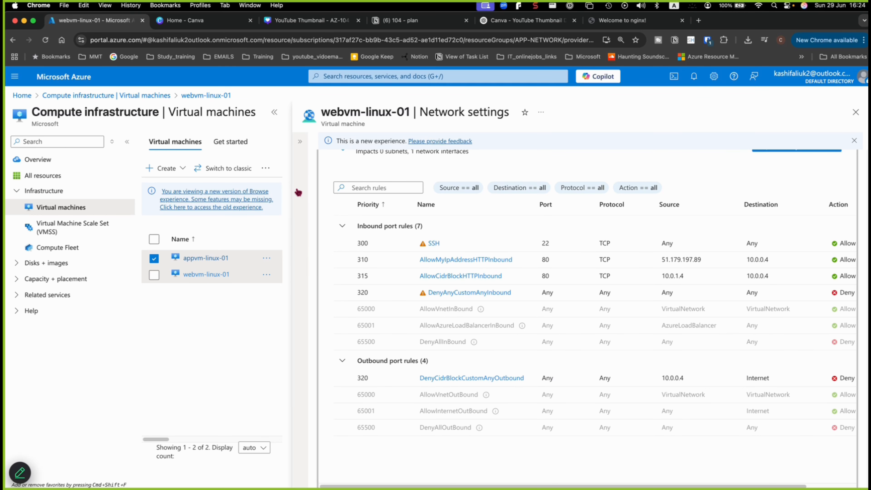
left_click(125, 143)
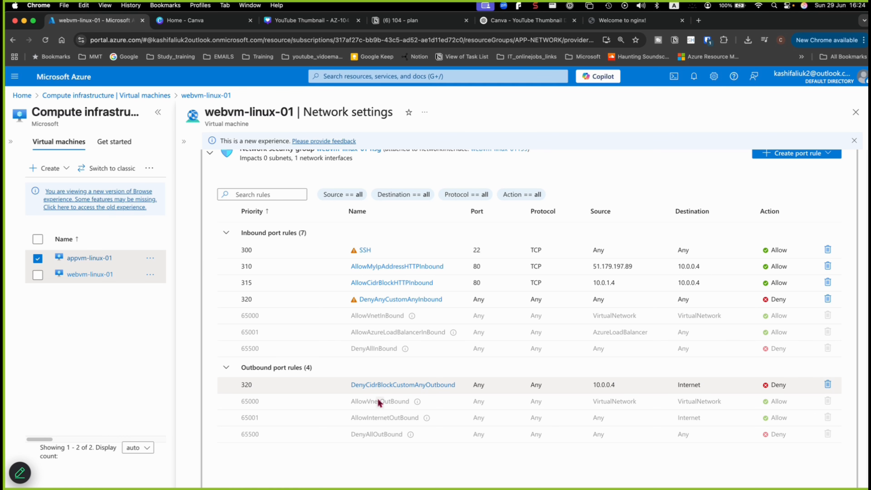
scroll(378, 407, "up", 1)
scroll(378, 407, "down", 1)
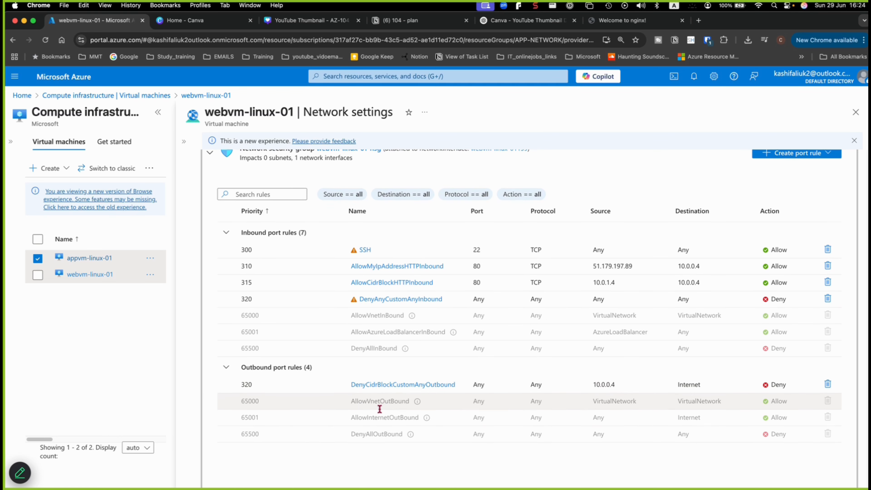
left_click(86, 260)
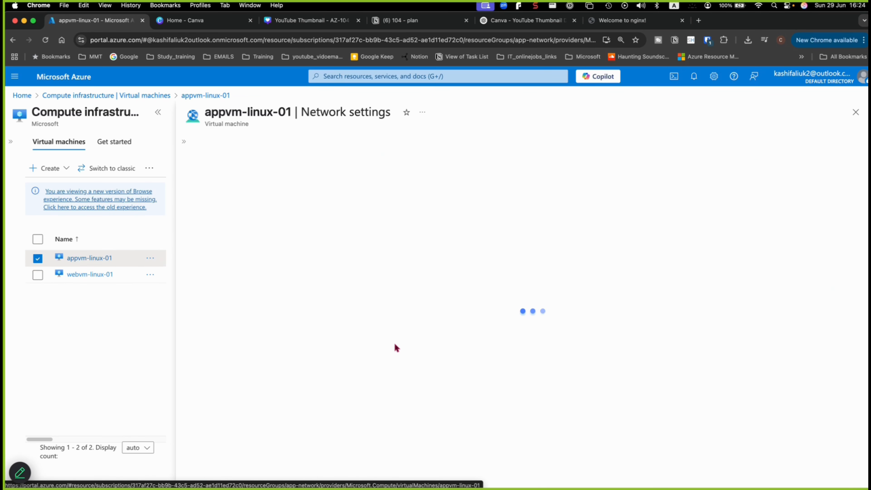
scroll(390, 360, "down", 4)
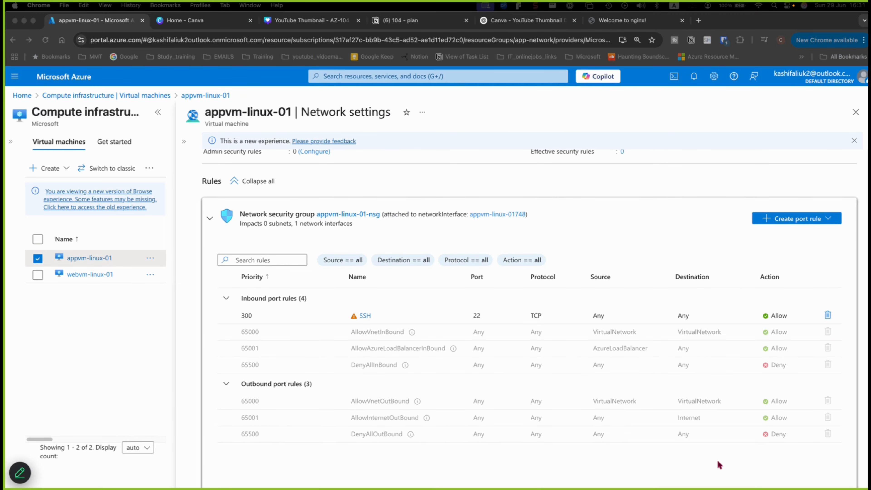
Return to Terminal and stop the running pings in the webvm-linux-01 and appvm-linux-01 sessions
left_click(539, 469)
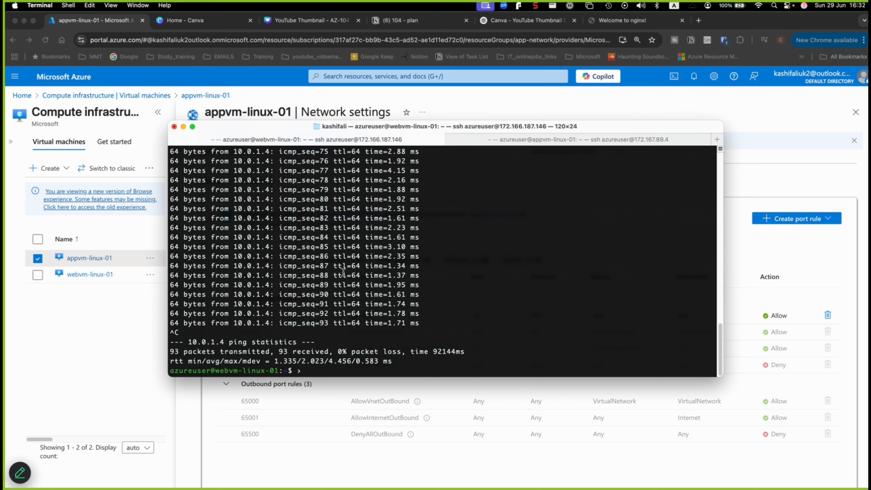
left_click(549, 139)
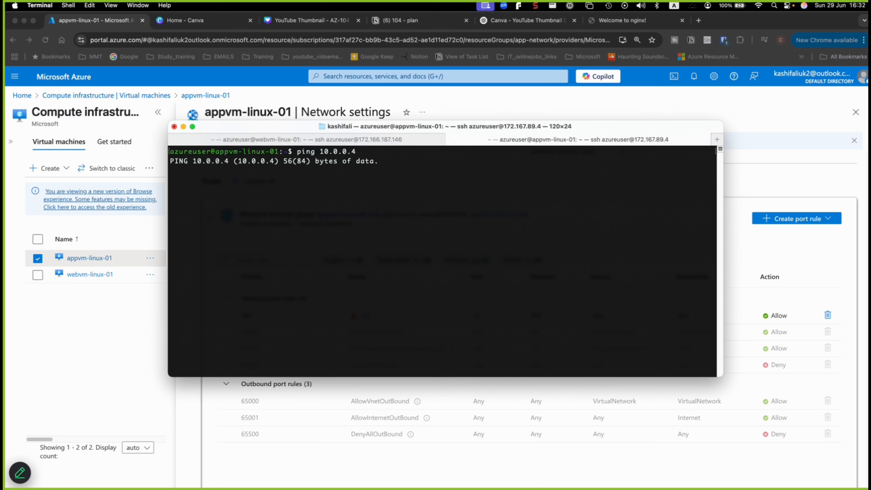
key("ctrl+c")
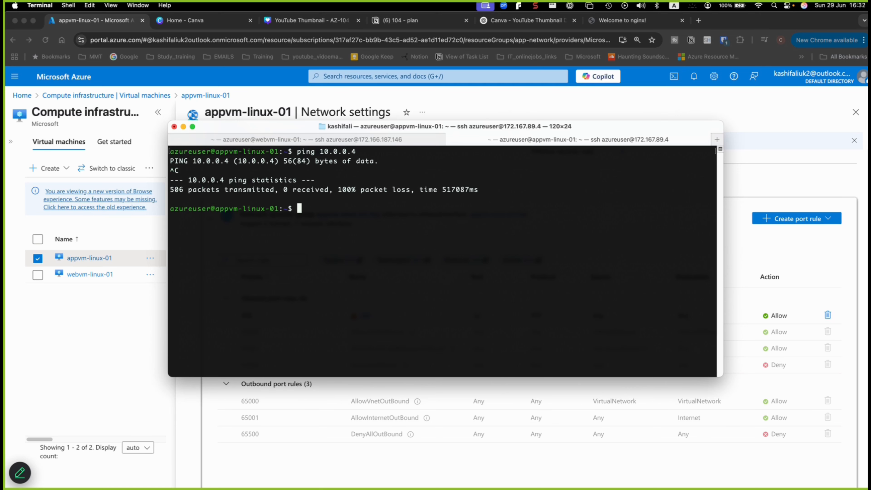
Switch to Azure in Chrome, open webvm-linux-01's network settings and start a new inbound port rule in webvm-linux-01-nsg
key("super+Tab")
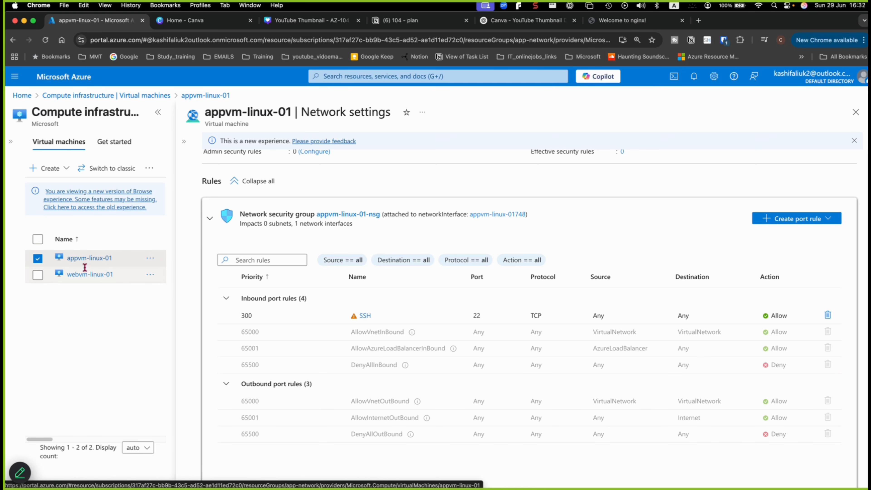
left_click(87, 277)
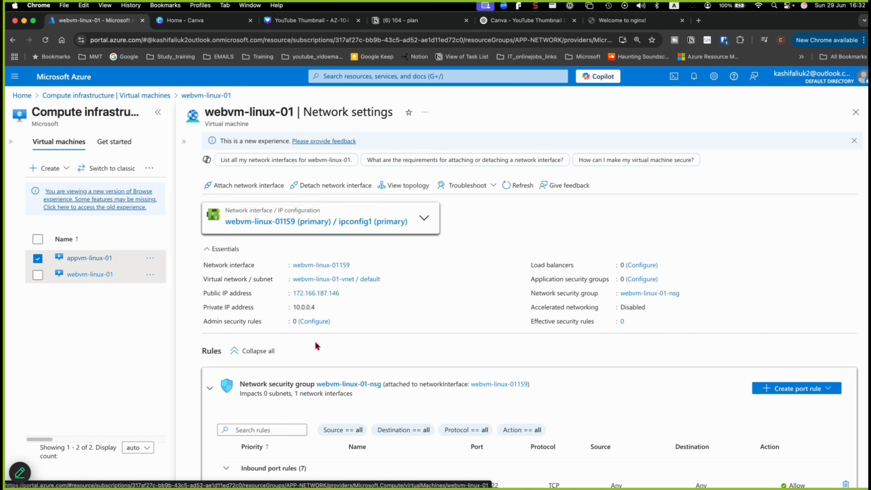
scroll(315, 343, "down", 5)
scroll(316, 343, "down", 2)
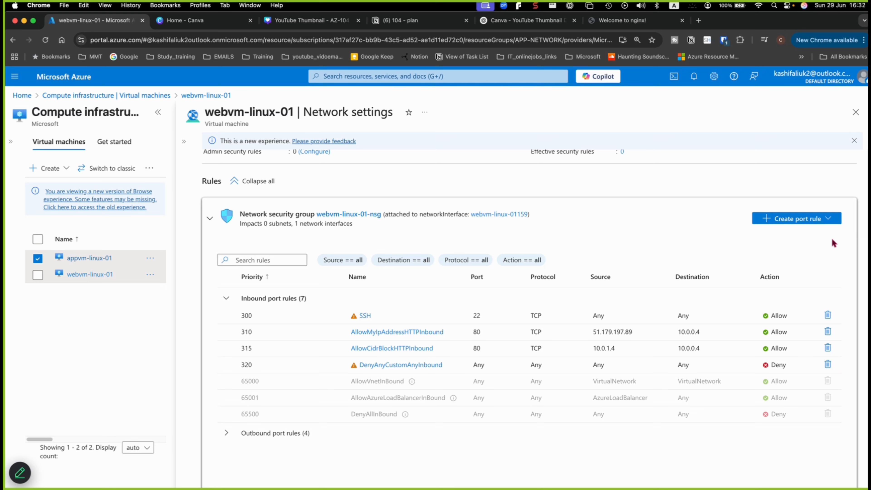
left_click(813, 223)
left_click(782, 237)
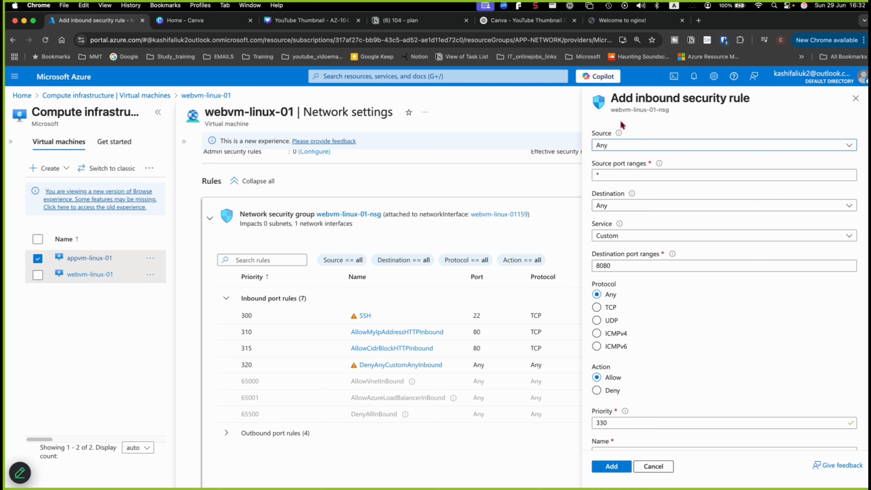
Set the inbound rule's source to IP address 10.0.1.4 and its destination to IP address 10.0.0.4
left_click(616, 149)
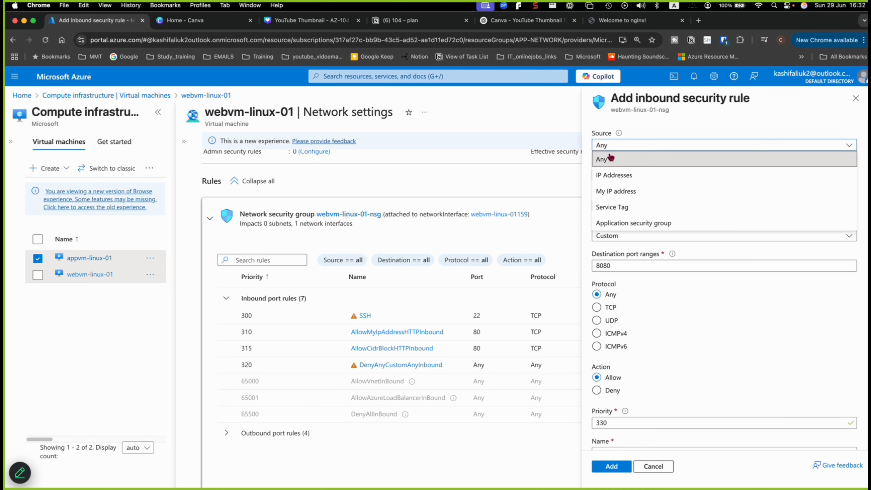
left_click(612, 175)
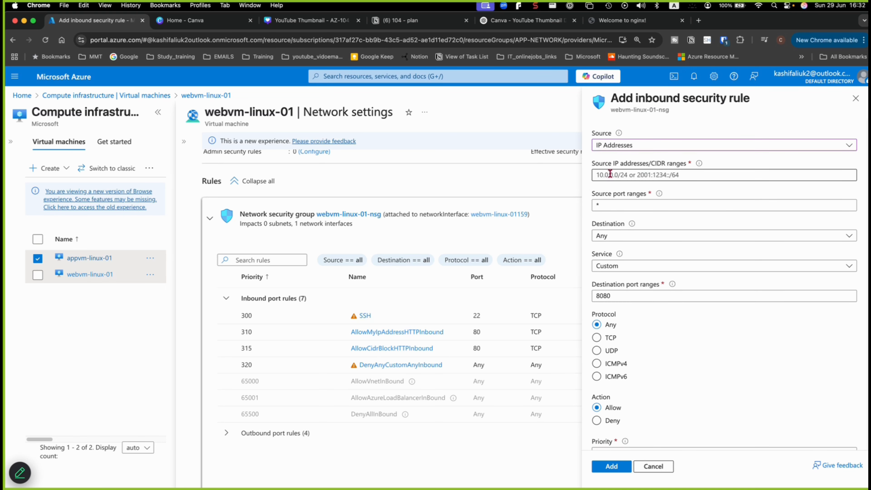
left_click(608, 174)
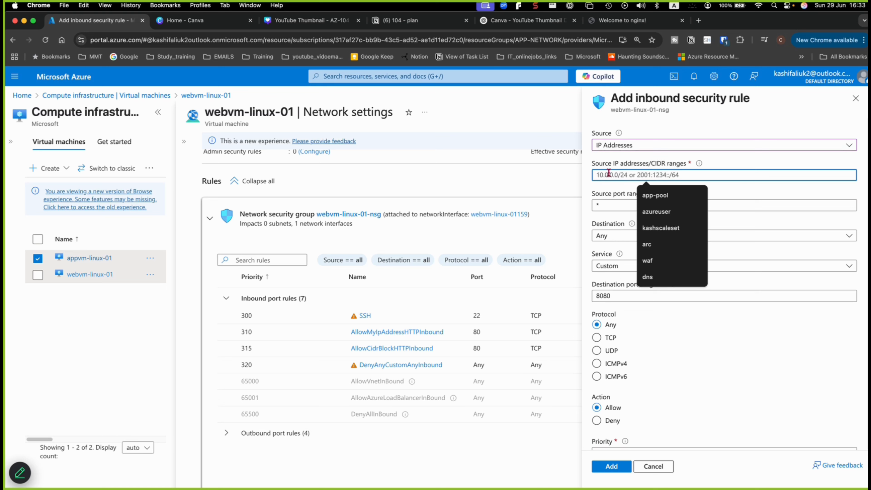
type("10.0.1.4")
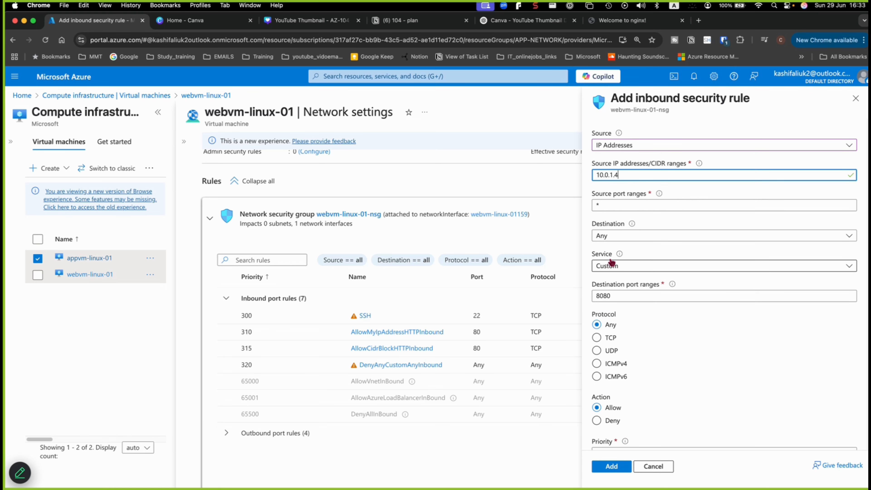
left_click(608, 235)
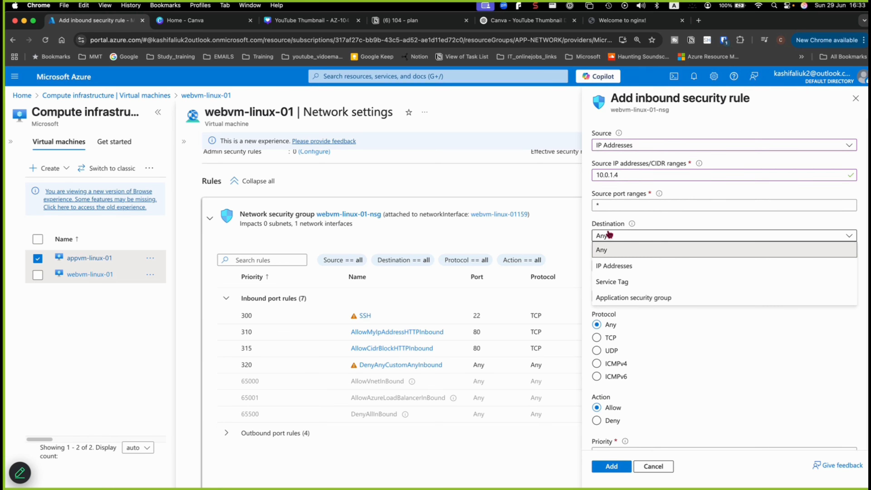
left_click(608, 266)
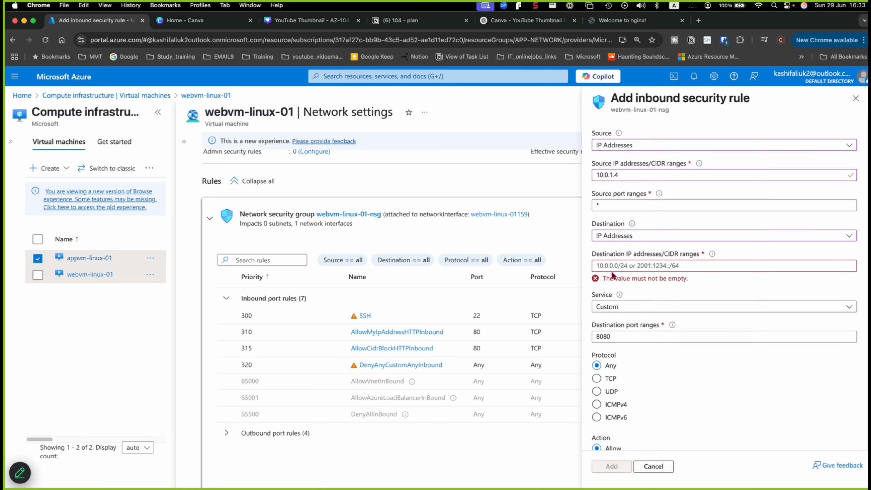
left_click(612, 266)
type("10.0.0.4")
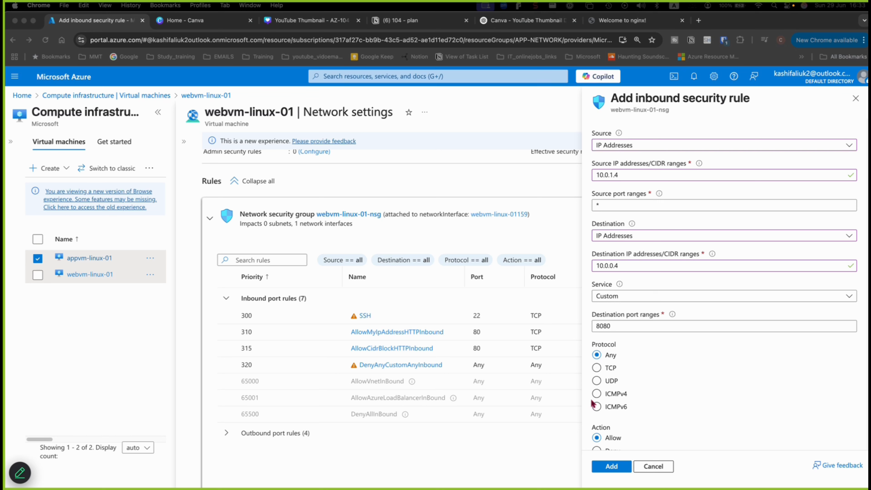
Set the rule's protocol to ICMPv4 and its priority to 316, and add the allow rule
left_click(598, 392)
left_click(596, 394)
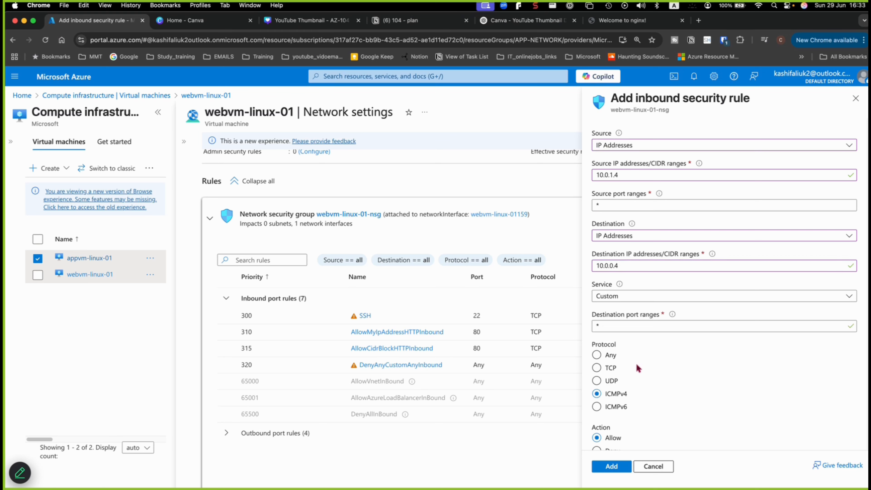
scroll(652, 384, "down", 4)
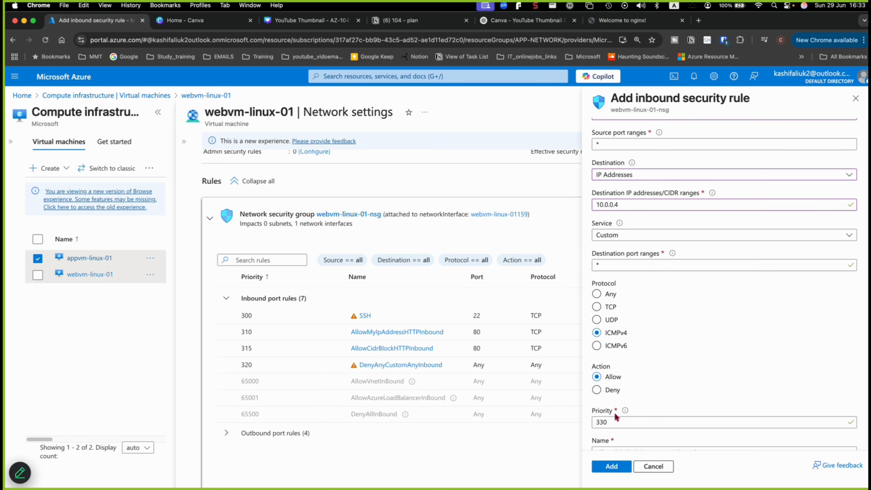
left_click(606, 421)
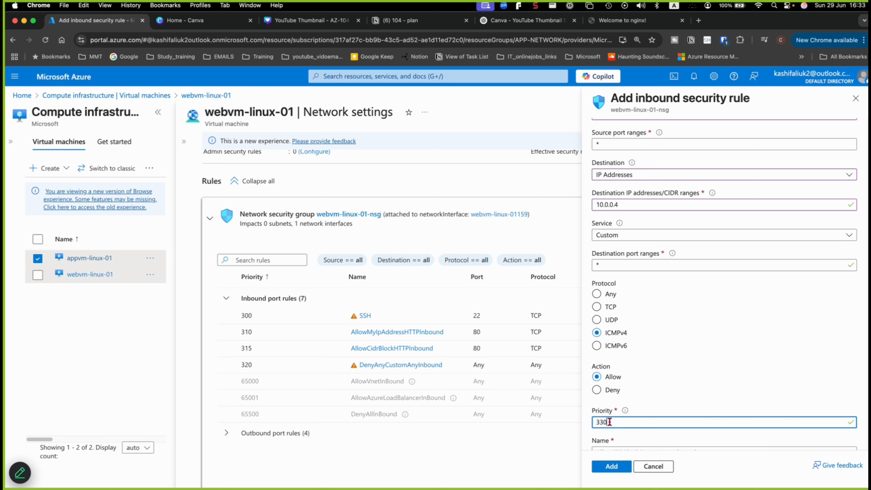
key("BackSpace")
key("BackSpace")
type("16")
left_click(604, 471)
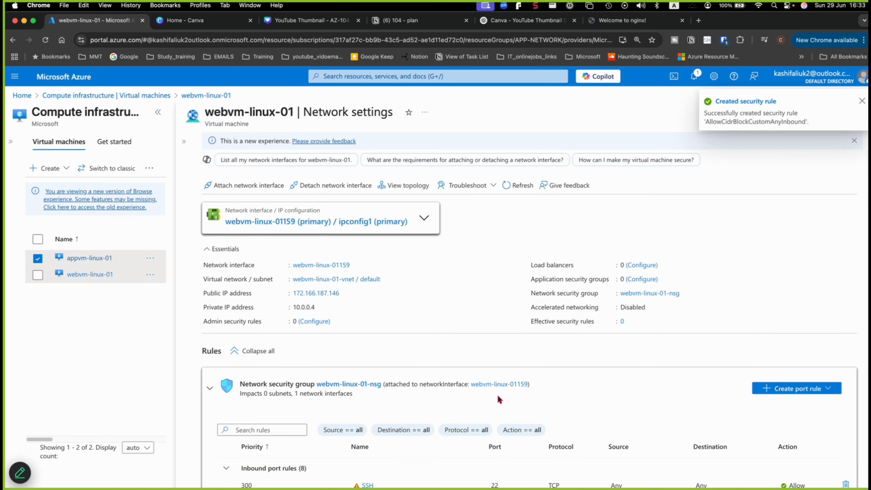
Switch to Terminal's appvm-linux-01 session, ping 10.0.0.4 again and stop the ping after several packets
left_click(521, 473)
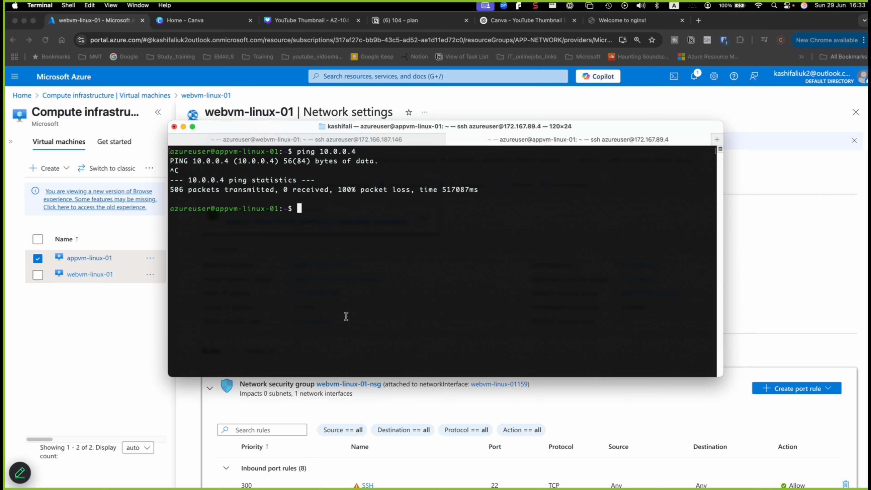
key("Up")
key("Return")
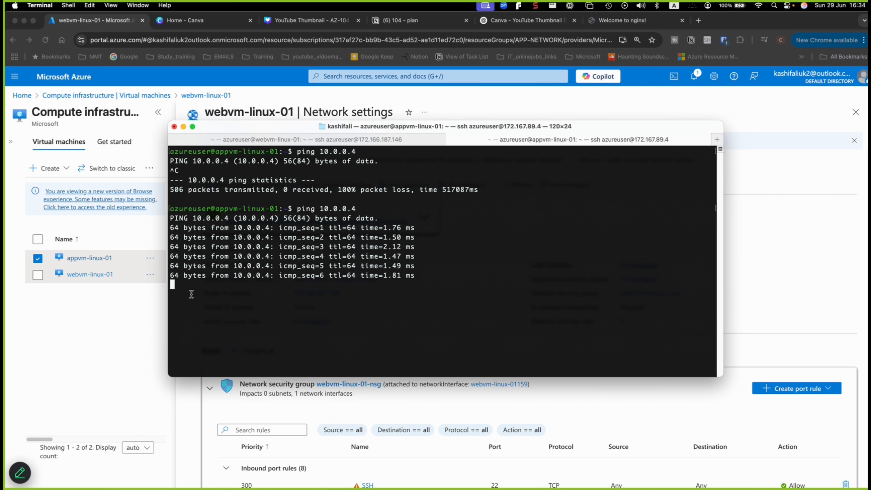
key("ctrl+c")
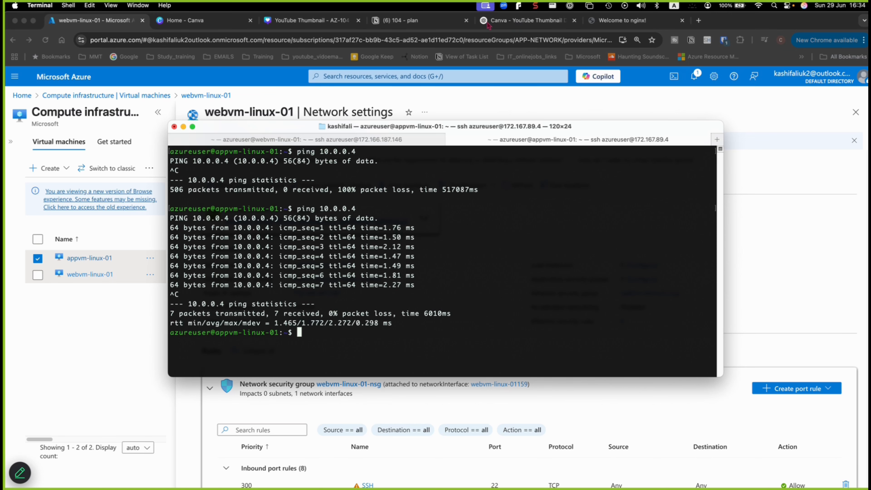
Switch to the 104 - plan page in Notion and look through the NSG - Allow ICMP section and the headings below
left_click(405, 22)
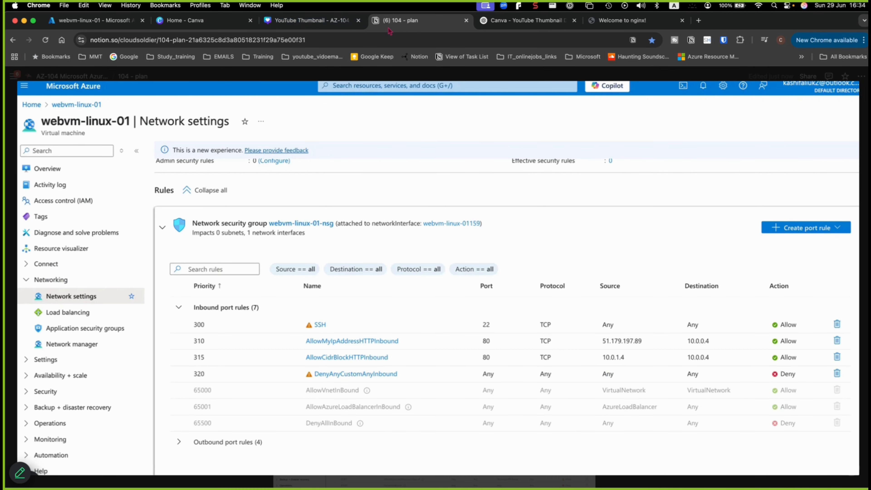
key("Escape")
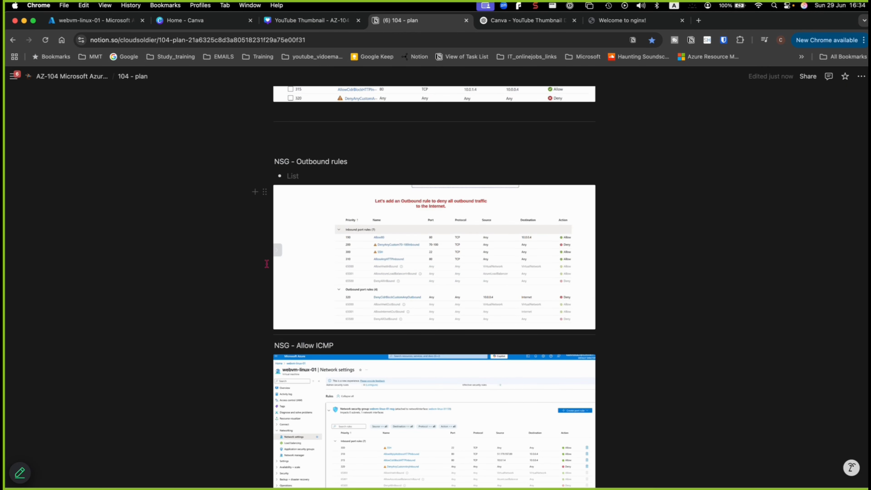
scroll(331, 315, "down", 8)
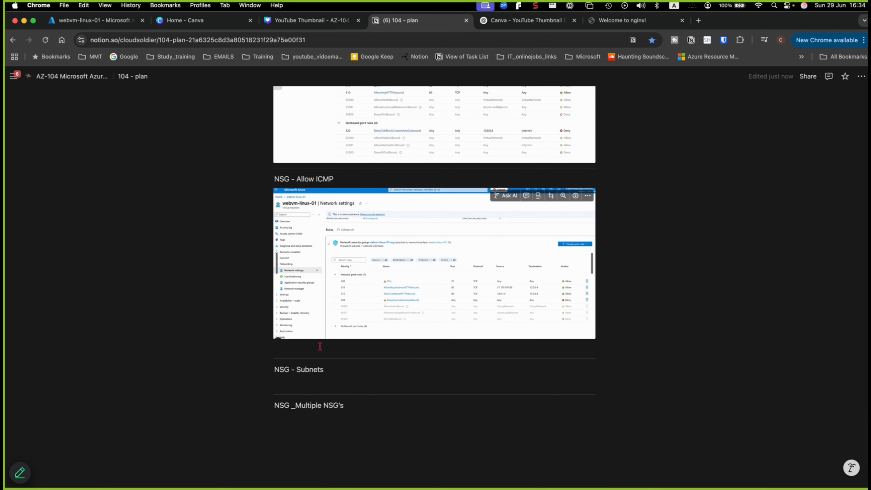